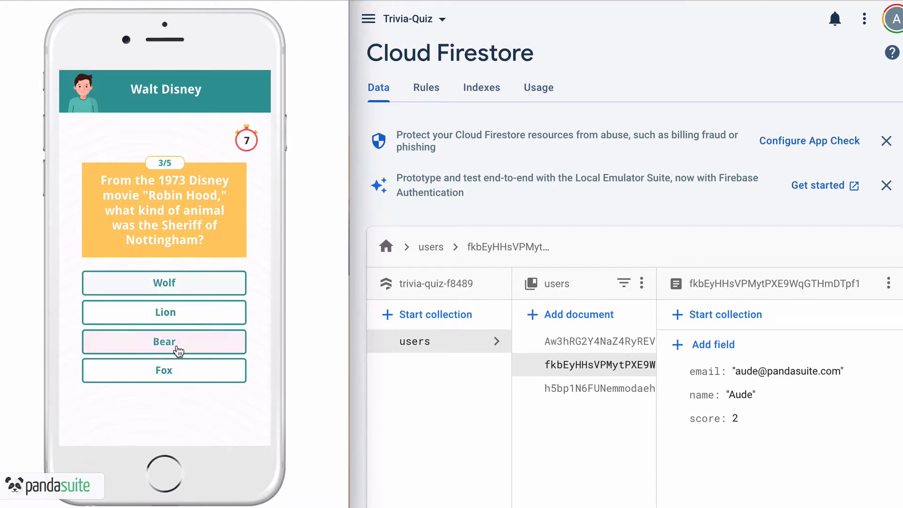
Answer the last three questions with Bear, Paul and Scar, then show the final score
{"action": "left_click", "coordinate": [178, 349]}
{"action": "left_click", "coordinate": [161, 413]}
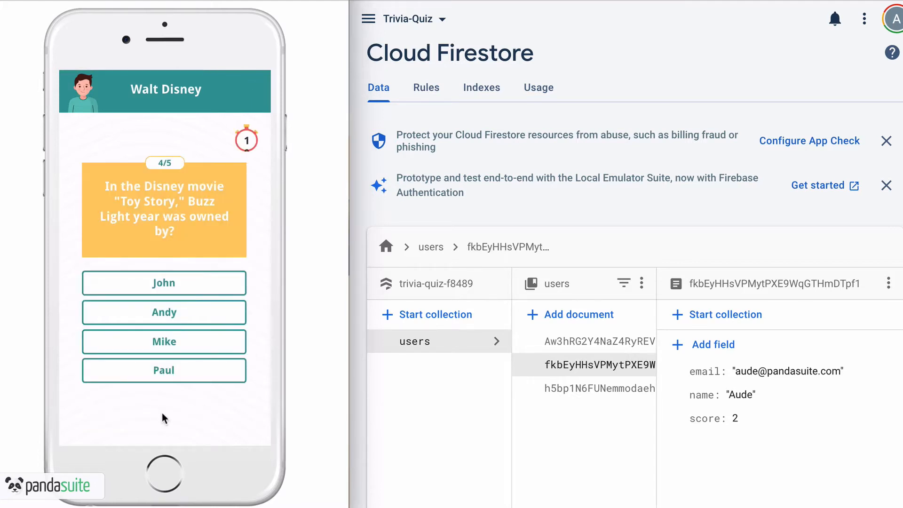
{"action": "left_click", "coordinate": [175, 380]}
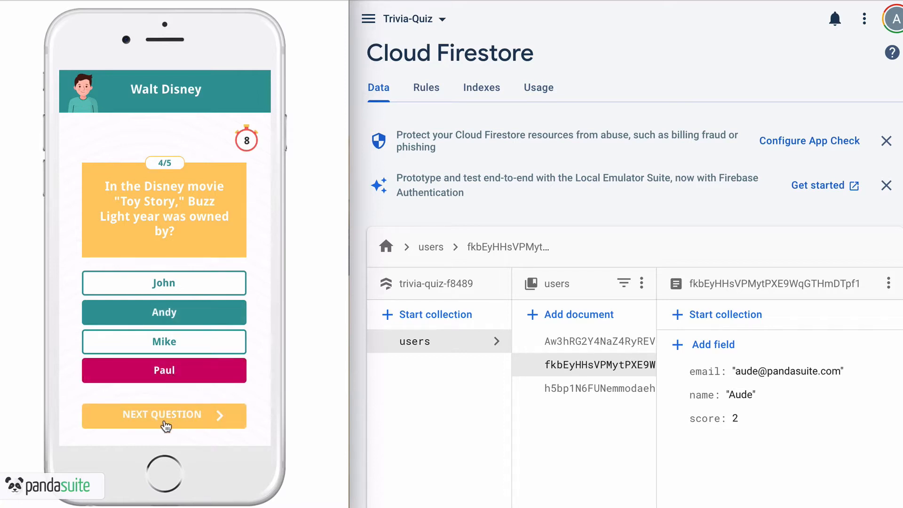
{"action": "left_click", "coordinate": [165, 423]}
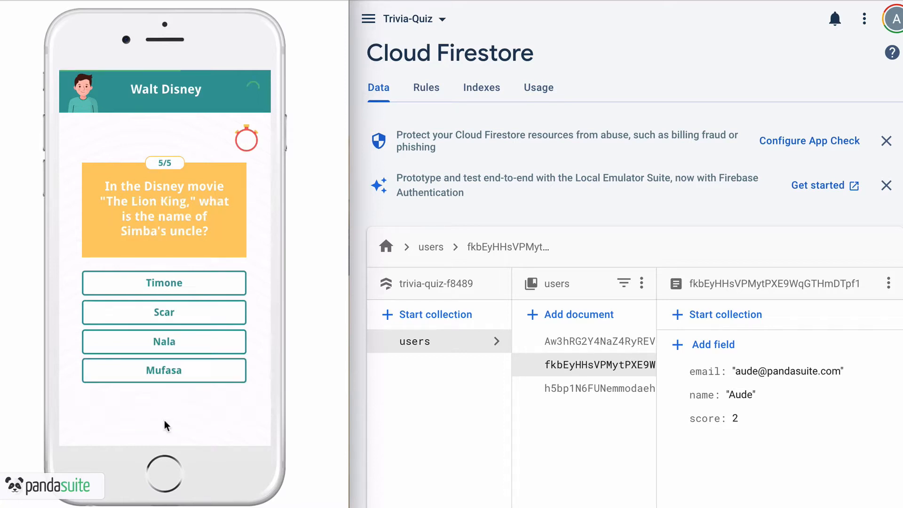
{"action": "left_click", "coordinate": [182, 324]}
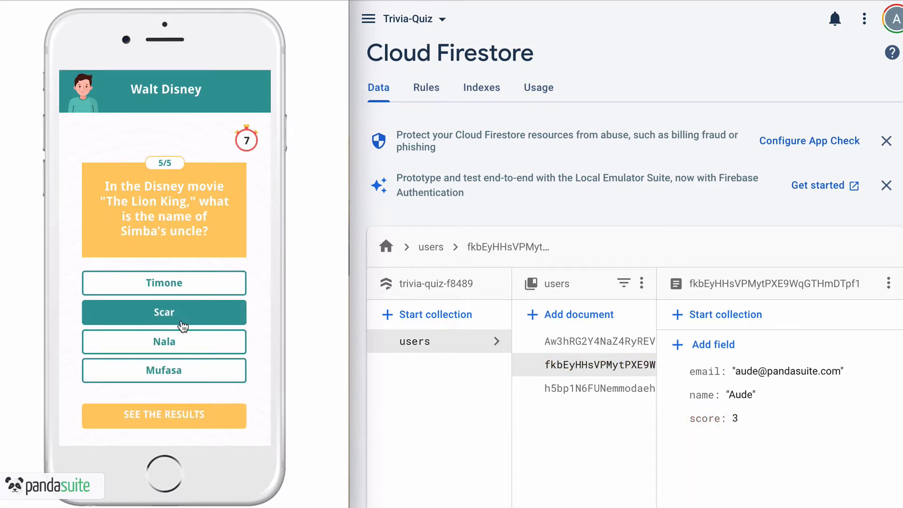
{"action": "left_click", "coordinate": [158, 411]}
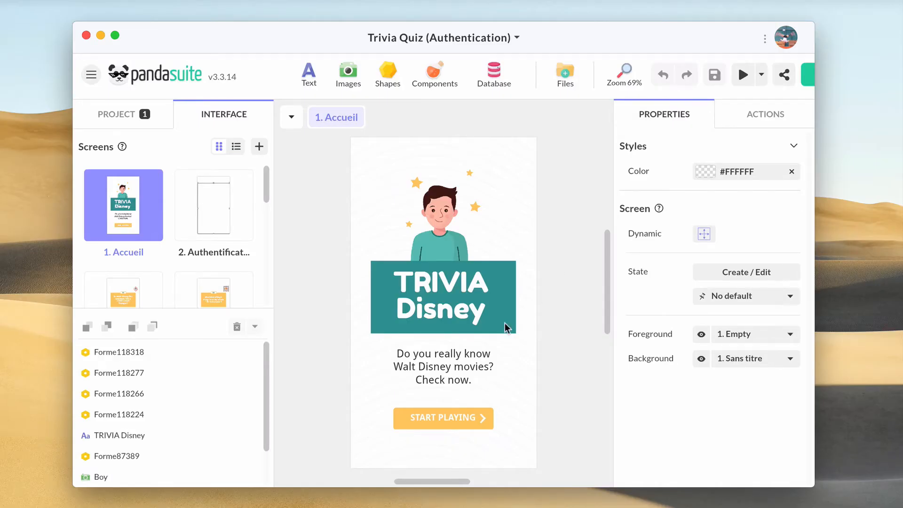
Inspect the Authentication component on screen 2, then the project's Firebase-Session12538 settings
{"action": "left_click", "coordinate": [229, 225]}
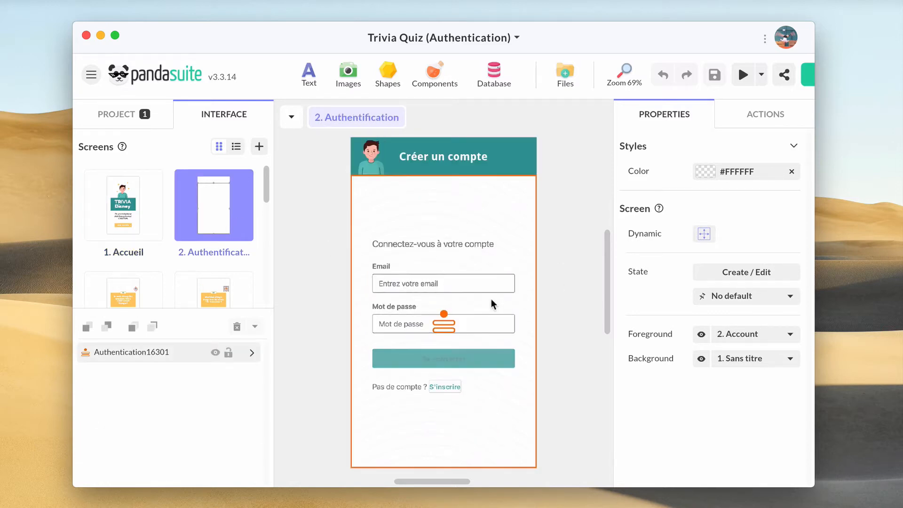
{"action": "left_click", "coordinate": [492, 303]}
{"action": "scroll", "coordinate": [724, 376], "scroll_direction": "down", "scroll_amount": 5}
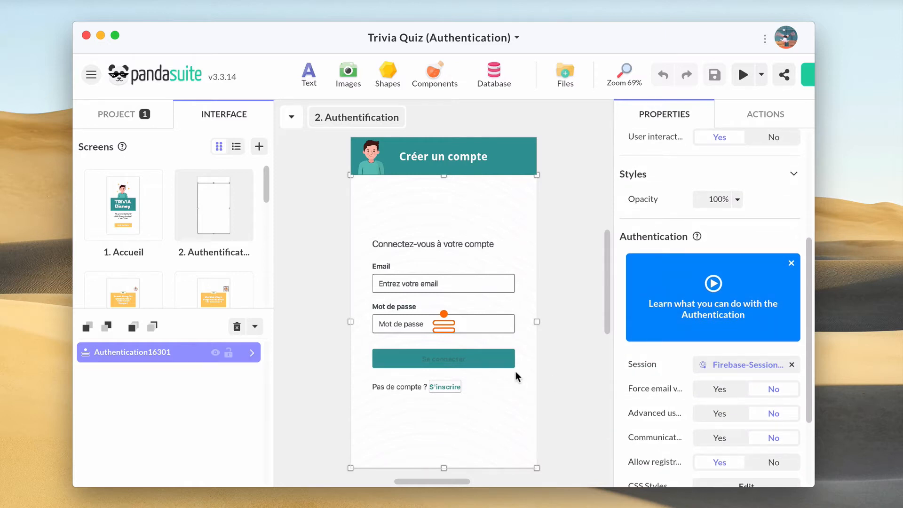
{"action": "left_click", "coordinate": [149, 115]}
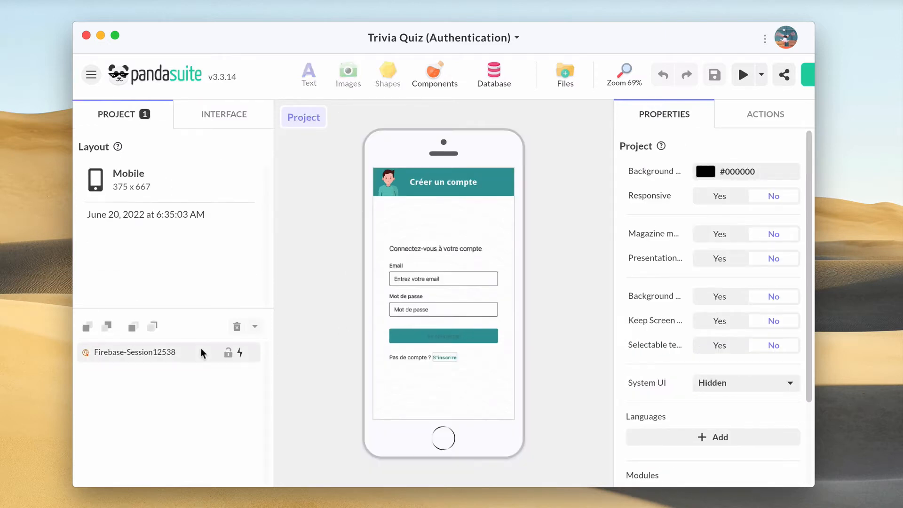
{"action": "left_click", "coordinate": [183, 359]}
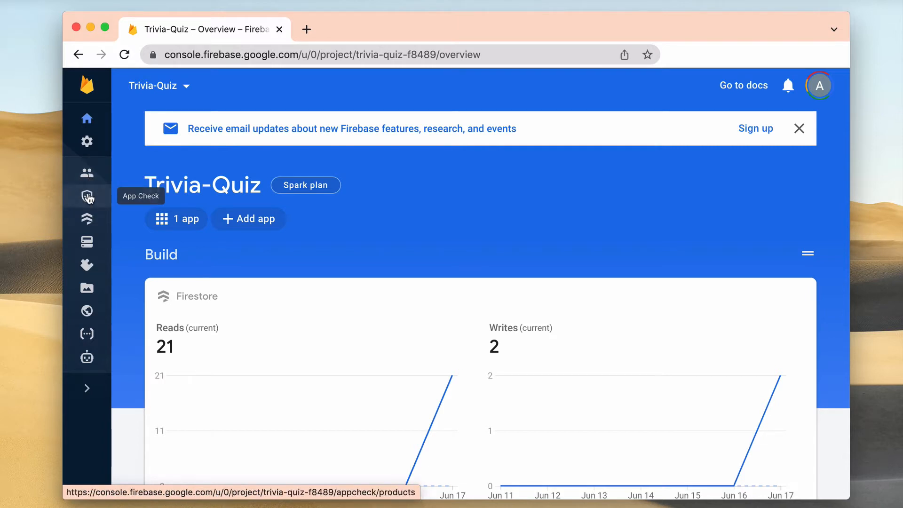
Browse the users data in Cloud Firestore, then return to PandaSuite
{"action": "left_click", "coordinate": [87, 220]}
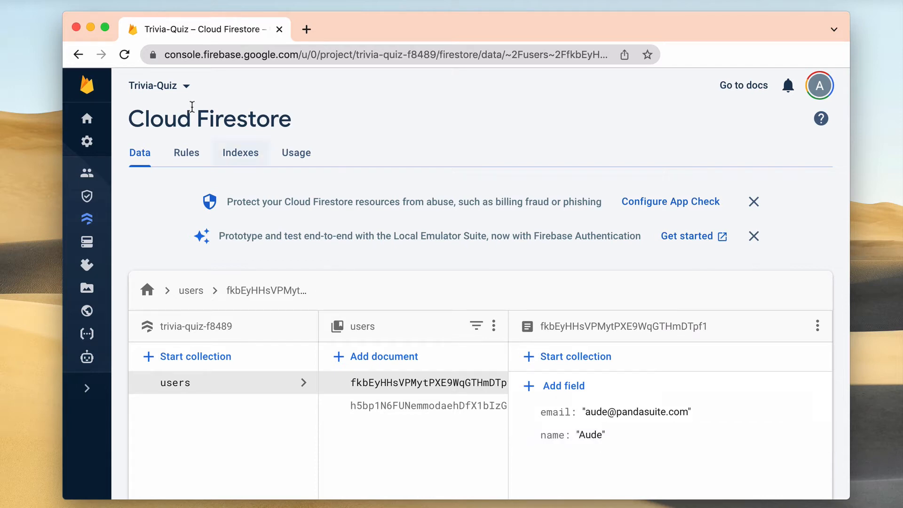
{"action": "left_click", "coordinate": [91, 28]}
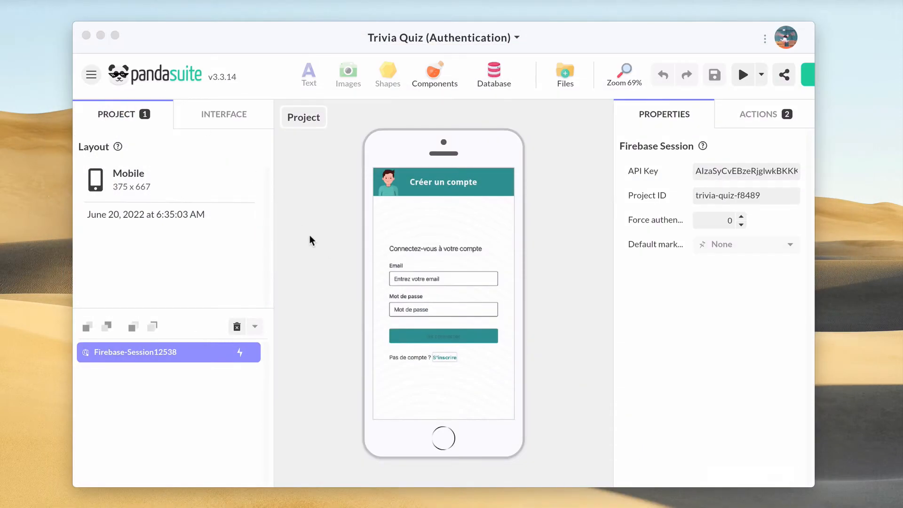
Open the Question 1 screen and select the Bambi answer
{"action": "left_click", "coordinate": [211, 116]}
{"action": "left_click", "coordinate": [138, 296]}
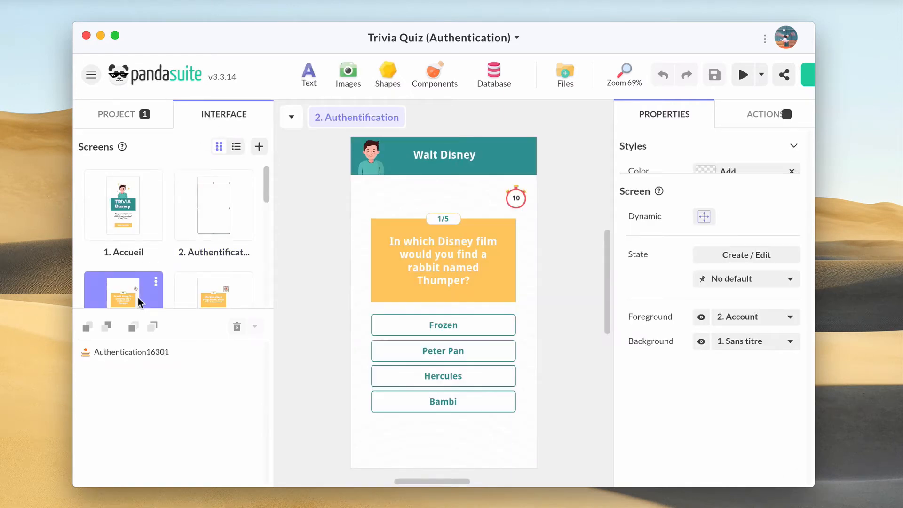
{"action": "left_click", "coordinate": [462, 329]}
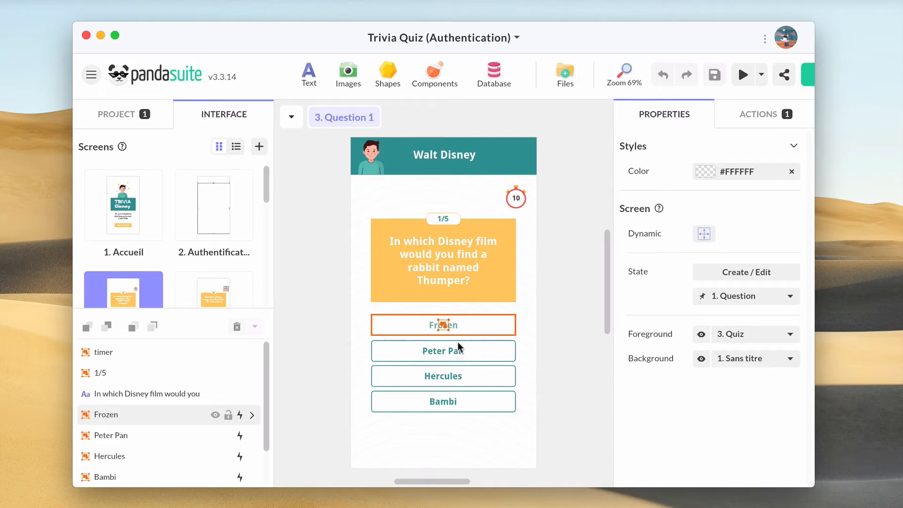
{"action": "left_click", "coordinate": [436, 401]}
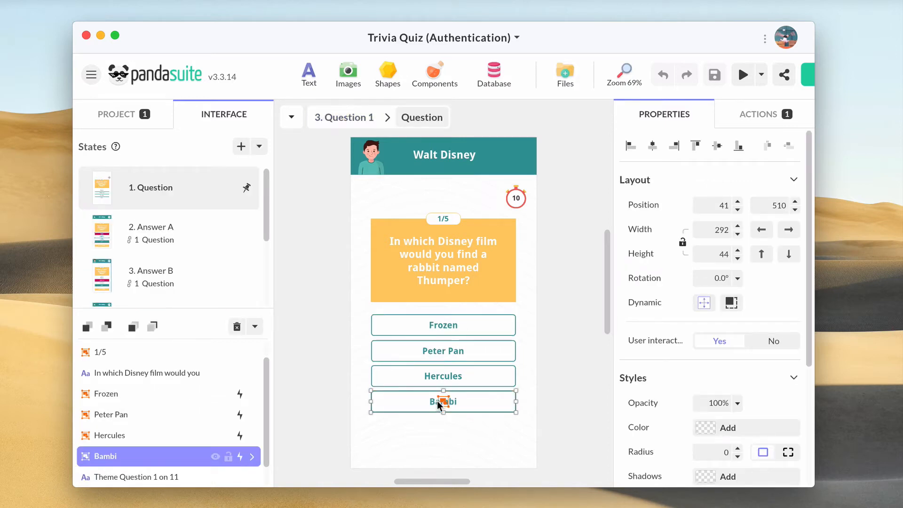
Add a single-tap Modify the data action on Firebase-Session12538 to Bambi
{"action": "left_click", "coordinate": [769, 121]}
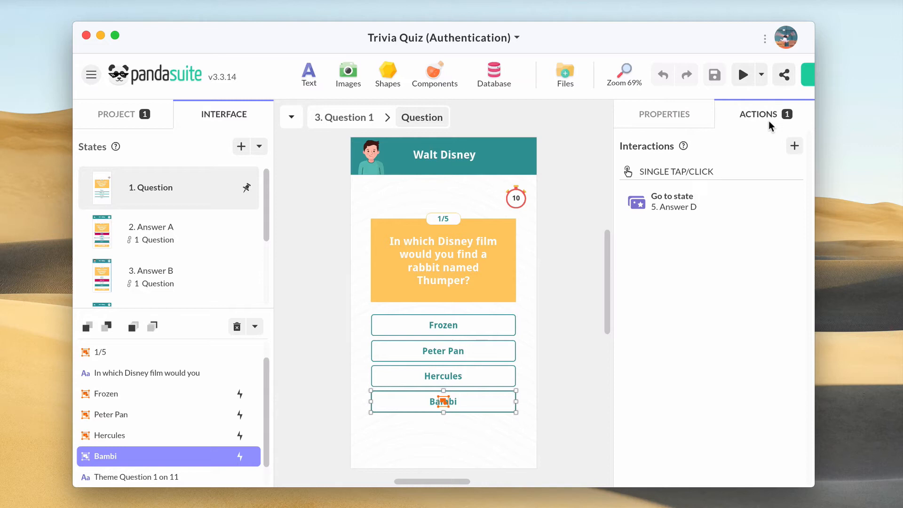
{"action": "left_click", "coordinate": [793, 146]}
{"action": "left_click", "coordinate": [523, 214]}
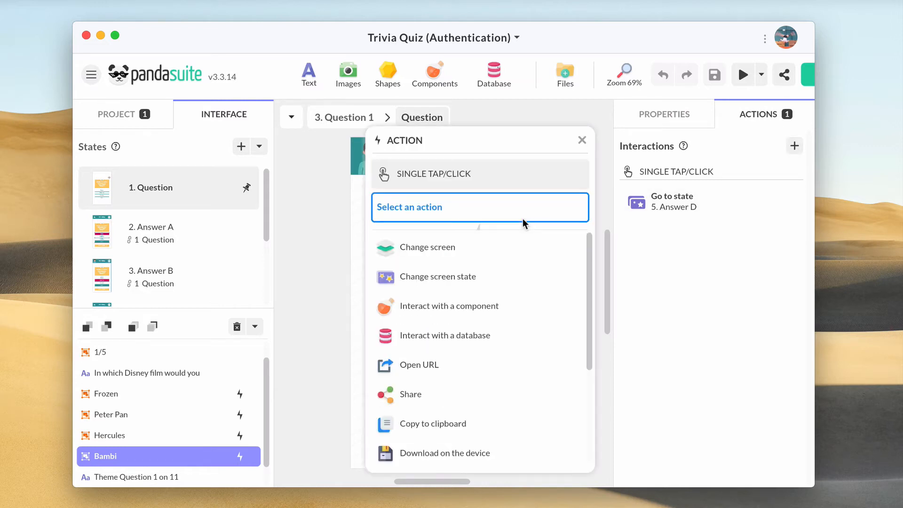
{"action": "left_click", "coordinate": [470, 334]}
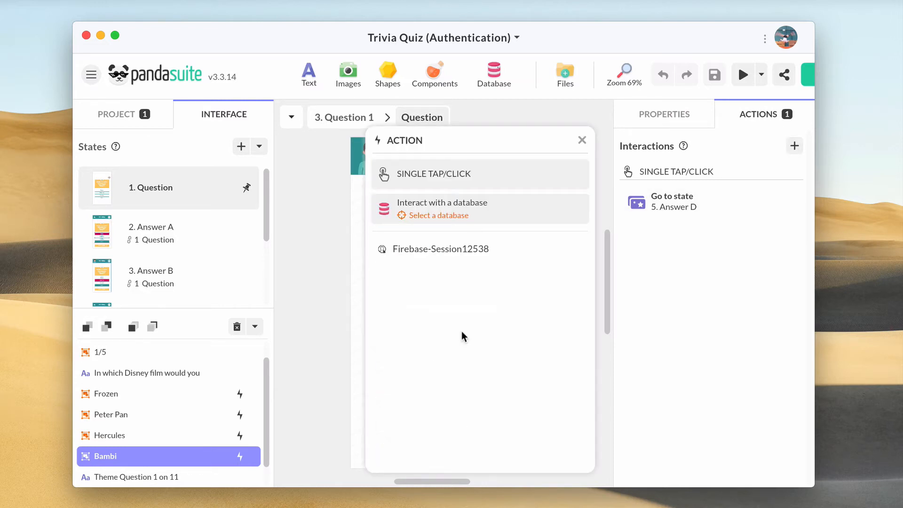
{"action": "left_click", "coordinate": [475, 257]}
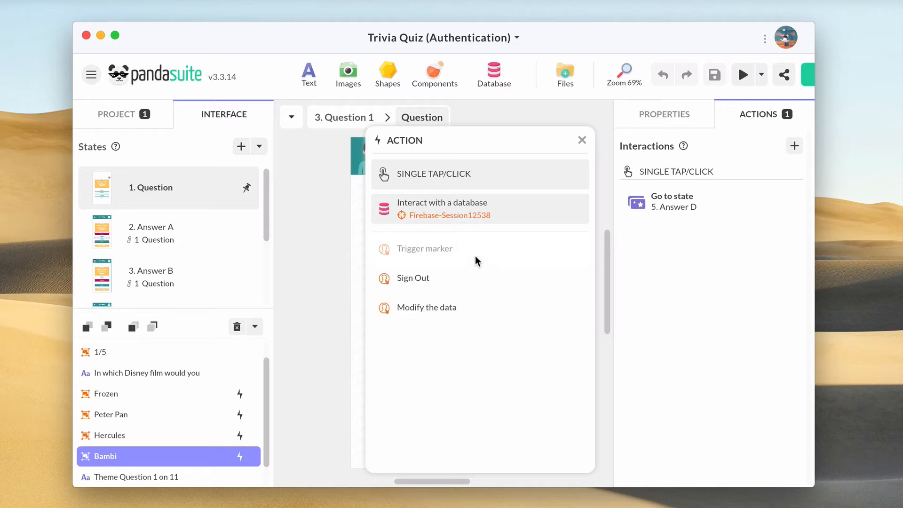
{"action": "left_click", "coordinate": [455, 309]}
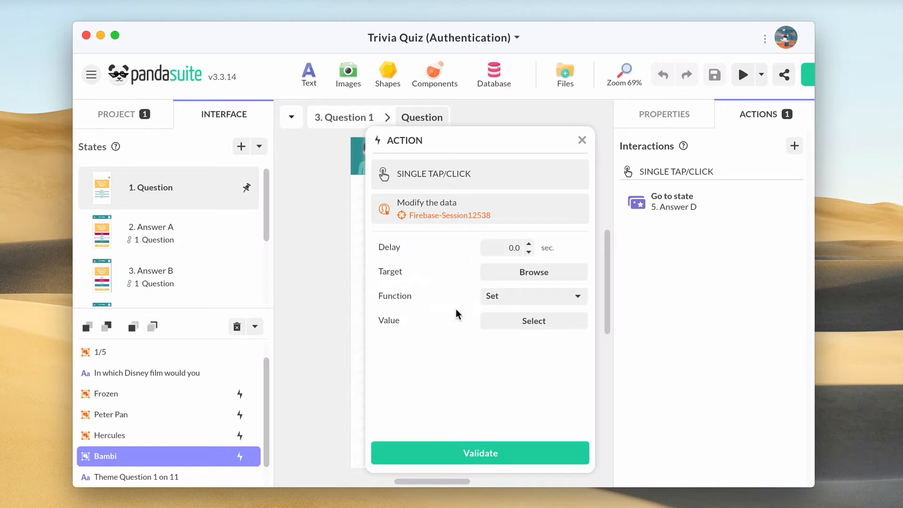
{"action": "left_click", "coordinate": [520, 272]}
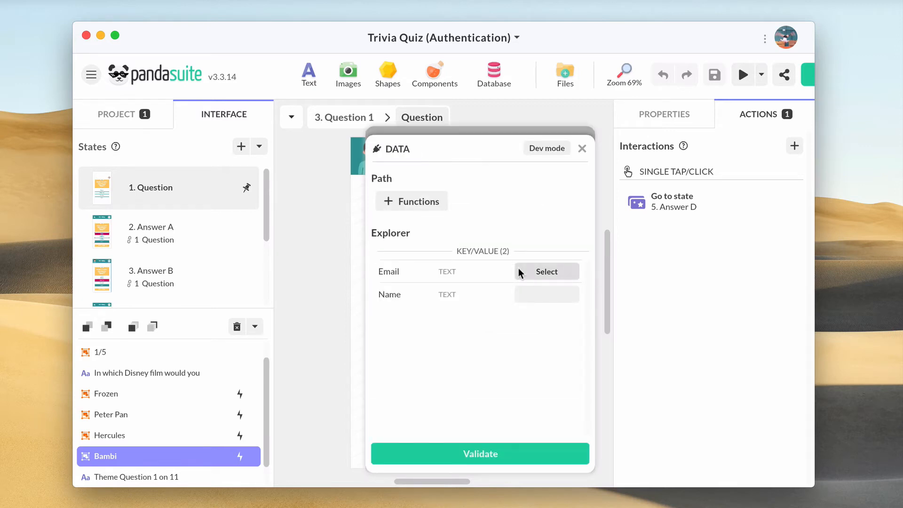
Set the action's target to the By Key function with key 'score'
{"action": "left_click", "coordinate": [416, 206]}
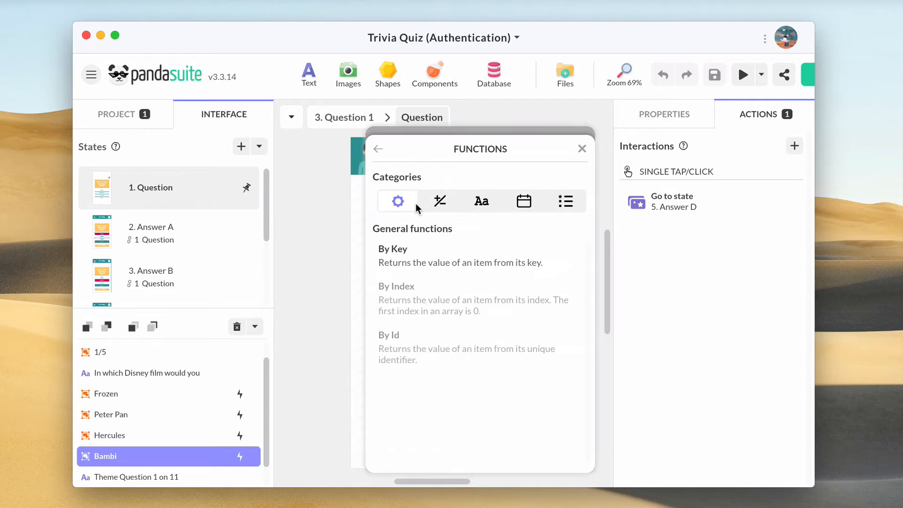
{"action": "left_click", "coordinate": [400, 252]}
{"action": "left_click", "coordinate": [501, 271]}
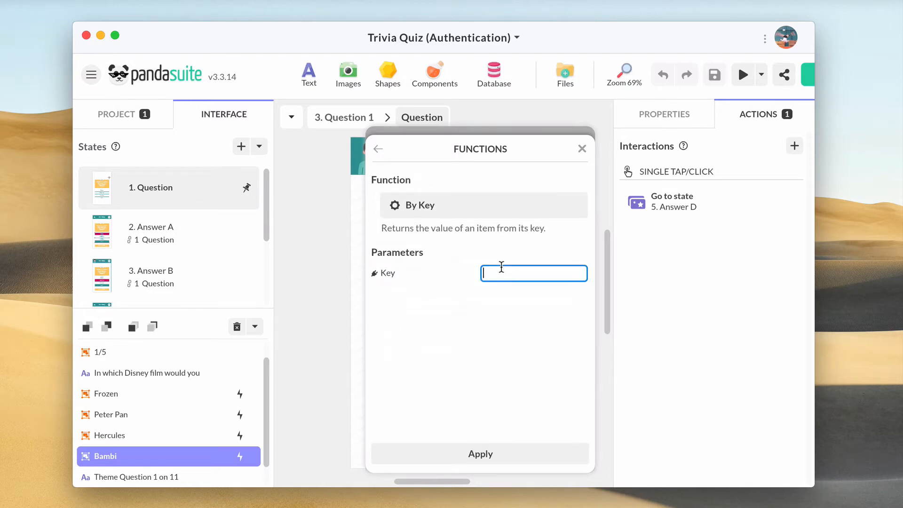
{"action": "type", "text": "score"}
{"action": "left_click", "coordinate": [493, 454]}
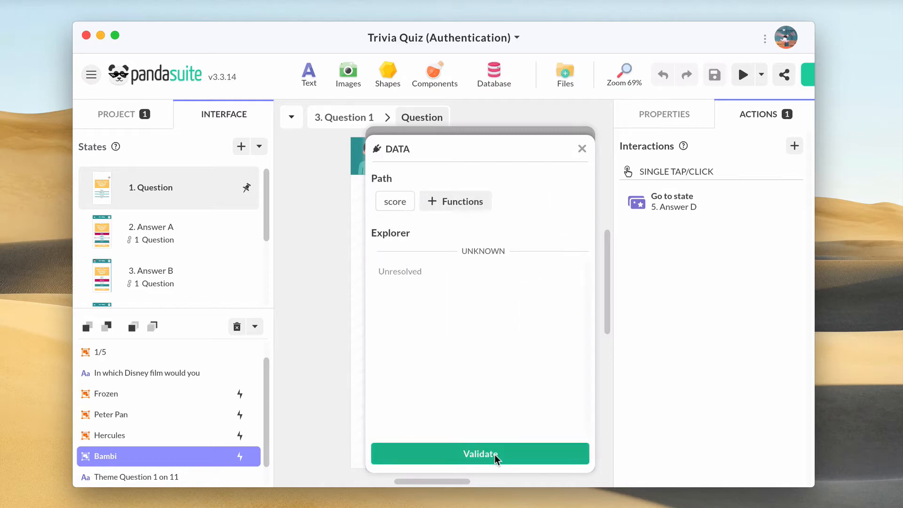
{"action": "left_click", "coordinate": [495, 454]}
Make the action increment score by Number 1 and validate it
{"action": "left_click", "coordinate": [524, 296]}
{"action": "left_click", "coordinate": [511, 336]}
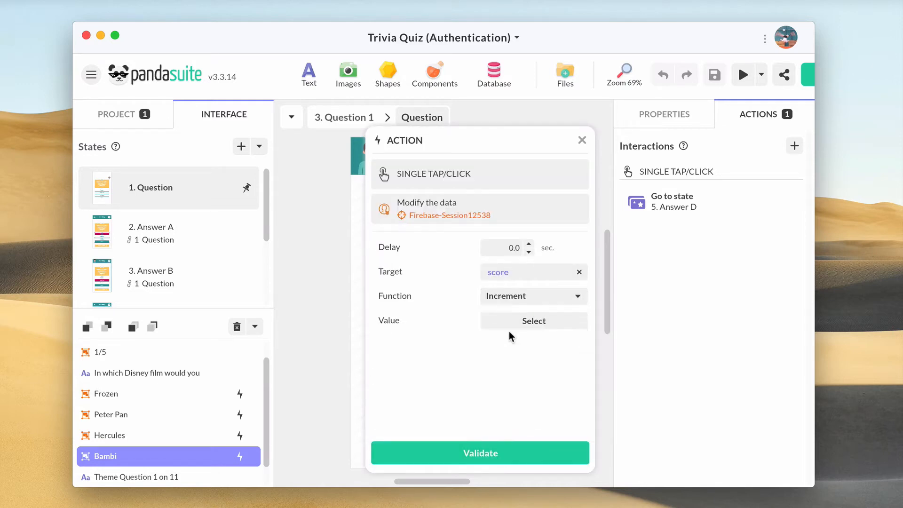
{"action": "left_click", "coordinate": [520, 320]}
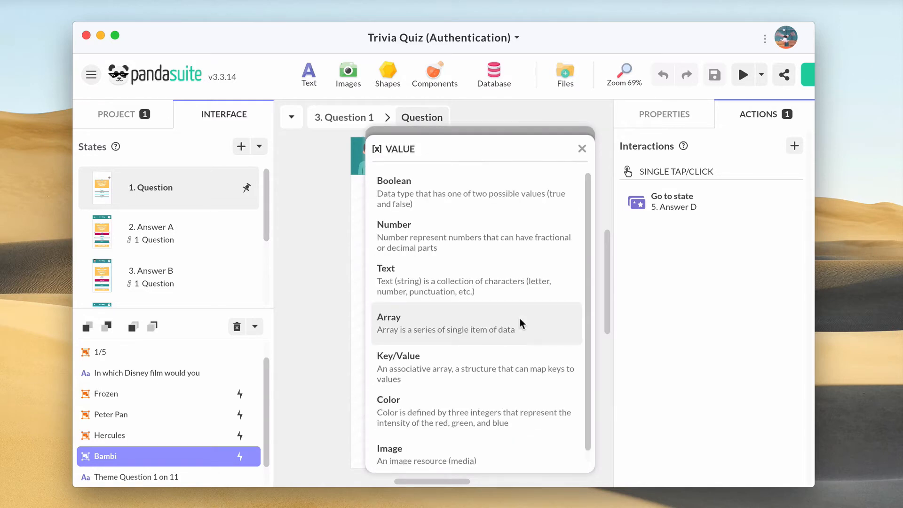
{"action": "left_click", "coordinate": [510, 237]}
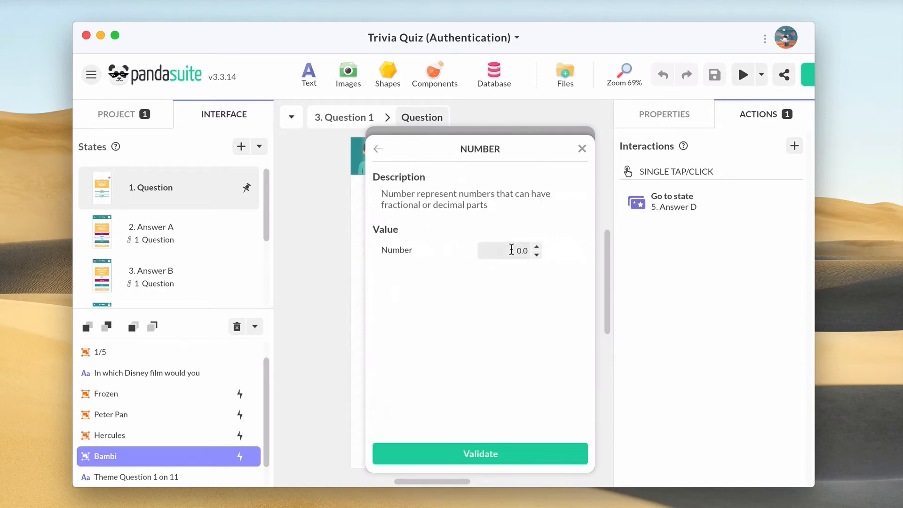
{"action": "left_click", "coordinate": [525, 250]}
{"action": "type", "text": "1"}
{"action": "left_click", "coordinate": [472, 452]}
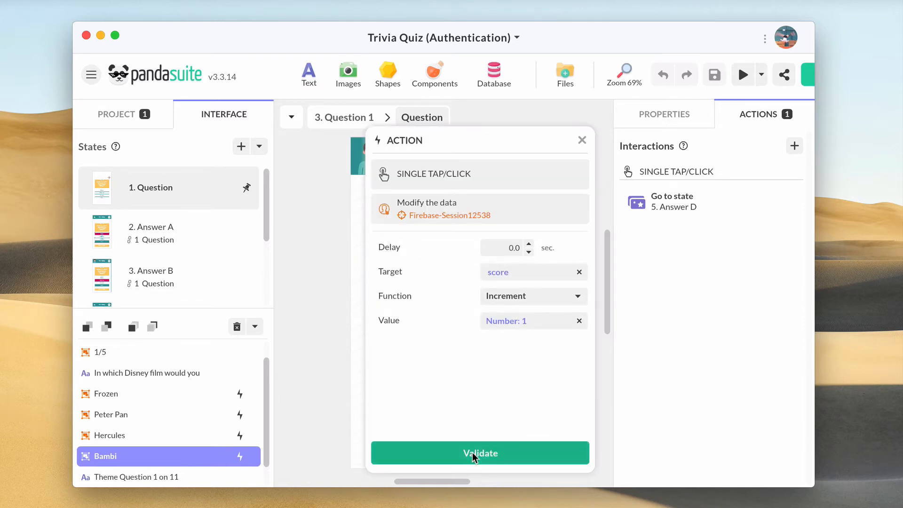
{"action": "left_click", "coordinate": [472, 452]}
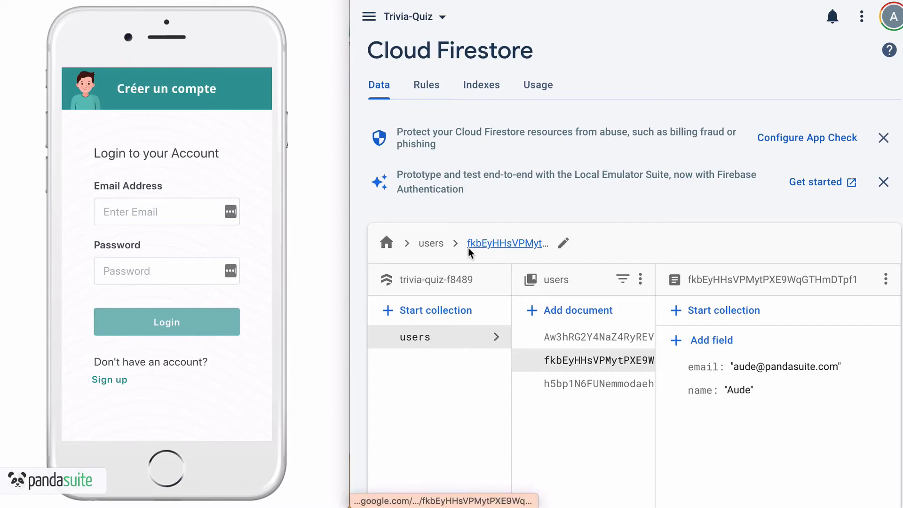
Log in to the preview with the test account's e-mail and password, then answer Bambi
{"action": "left_click", "coordinate": [123, 212]}
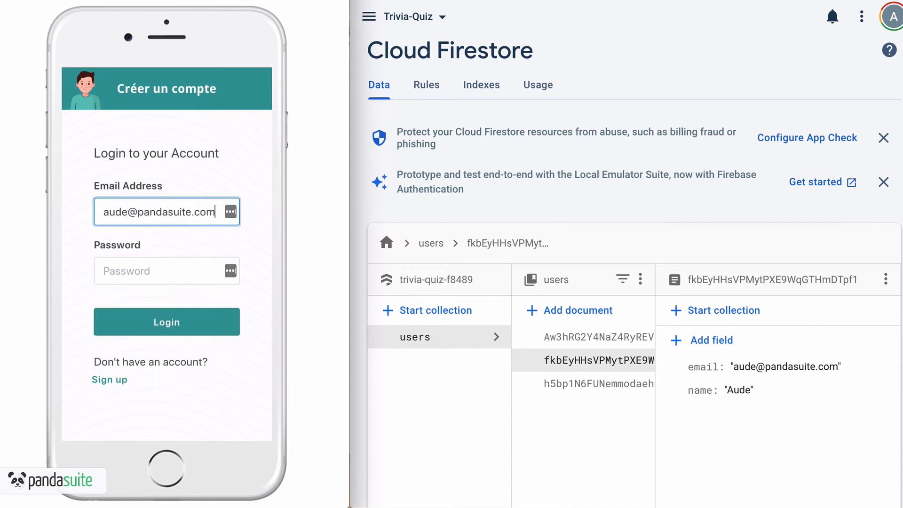
{"action": "key", "text": "Tab"}
{"action": "type", "text": "••••"}
{"action": "key", "text": "Return"}
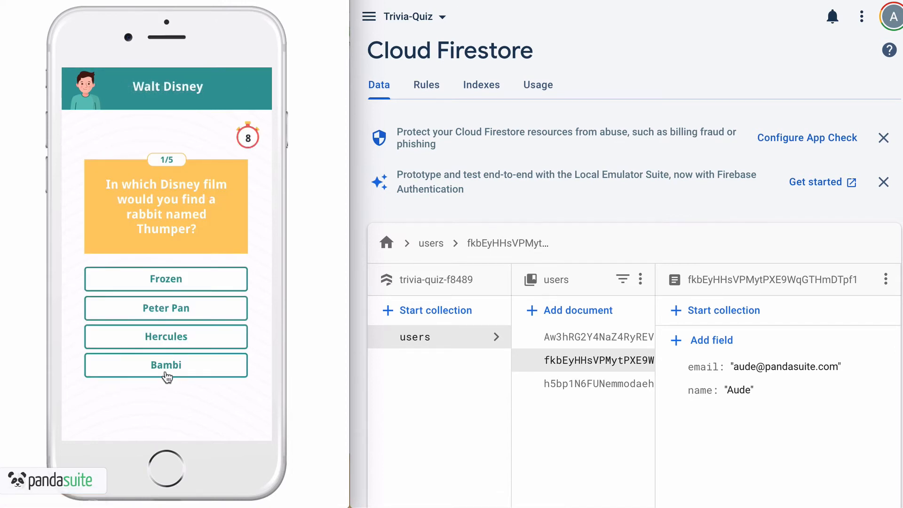
{"action": "left_click", "coordinate": [166, 365]}
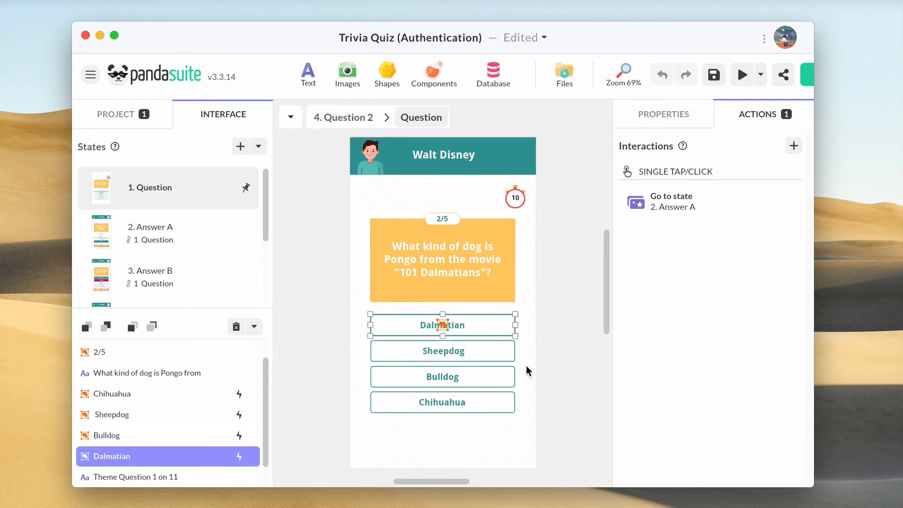
Give Dalmatian a single-tap Firebase Modify the data action targeting key 'score'
{"action": "left_click", "coordinate": [794, 145]}
{"action": "left_click", "coordinate": [531, 215]}
{"action": "left_click", "coordinate": [448, 335]}
{"action": "left_click", "coordinate": [454, 311]}
{"action": "left_click", "coordinate": [535, 266]}
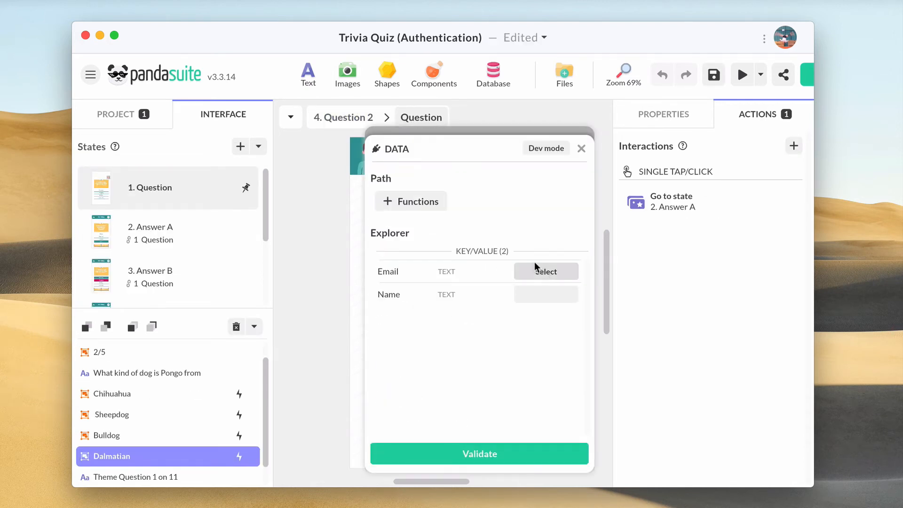
{"action": "left_click", "coordinate": [414, 201]}
{"action": "left_click", "coordinate": [403, 265]}
{"action": "type", "text": "score"}
{"action": "left_click", "coordinate": [480, 454]}
{"action": "left_click", "coordinate": [540, 299]}
Make it increment score by Number 1, validate, and open the Results screen
{"action": "left_click", "coordinate": [529, 311]}
{"action": "left_click", "coordinate": [532, 320]}
{"action": "left_click", "coordinate": [503, 232]}
{"action": "left_click", "coordinate": [489, 456]}
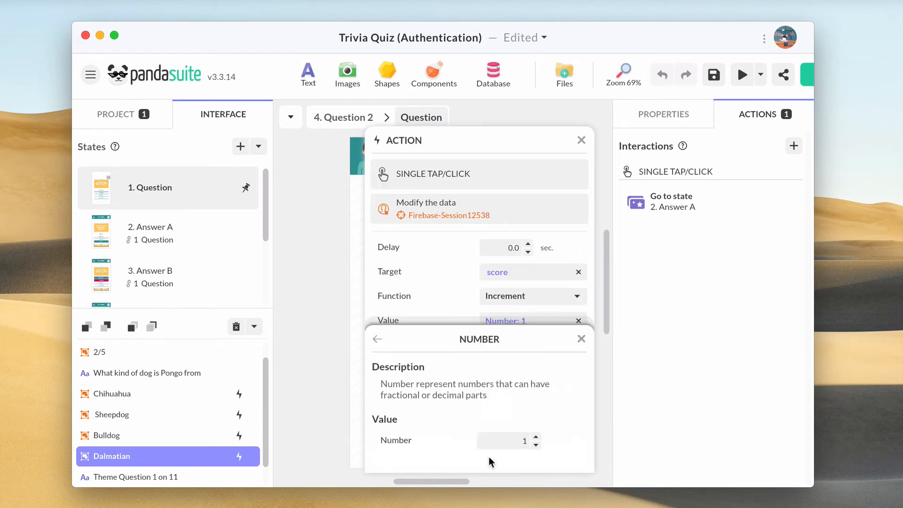
{"action": "left_click", "coordinate": [489, 455]}
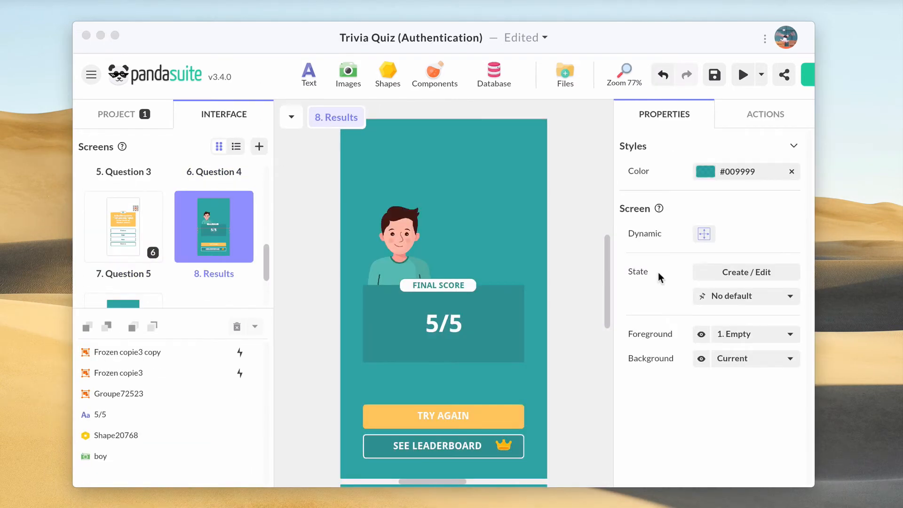
{"action": "left_click", "coordinate": [474, 332]}
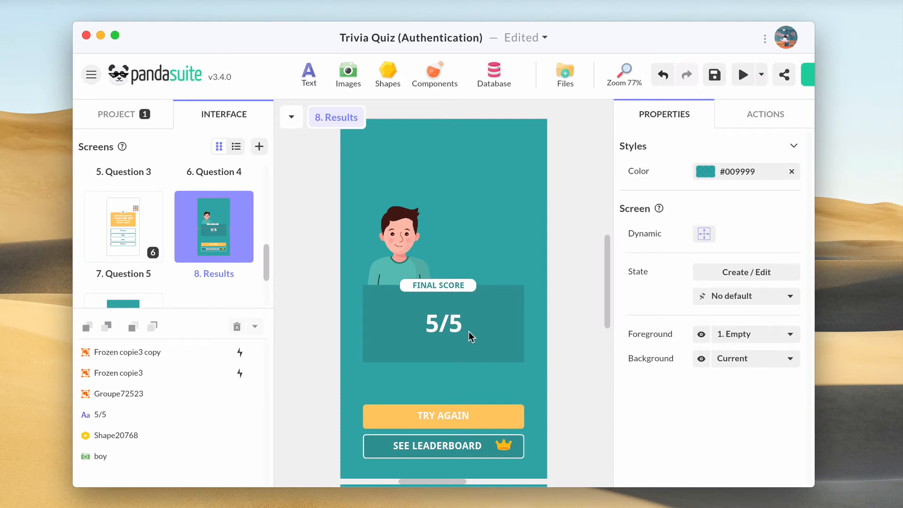
Replace the first 5 in the 5/5 final score text with a data field
{"action": "left_click", "coordinate": [431, 324]}
{"action": "double_click", "coordinate": [431, 324]}
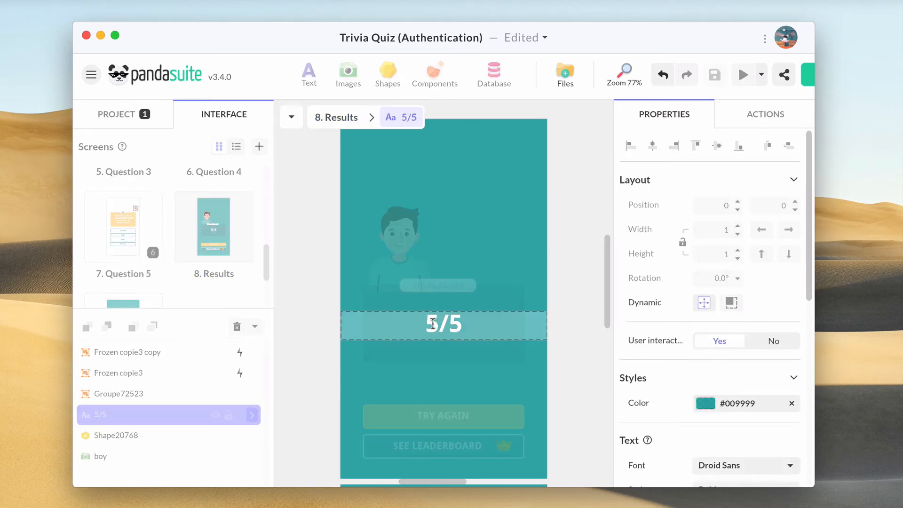
{"action": "left_click_drag", "start_coordinate": [437, 325], "coordinate": [405, 324]}
{"action": "scroll", "coordinate": [751, 397], "scroll_direction": "down", "scroll_amount": 1}
{"action": "scroll", "coordinate": [752, 400], "scroll_direction": "down", "scroll_amount": 8}
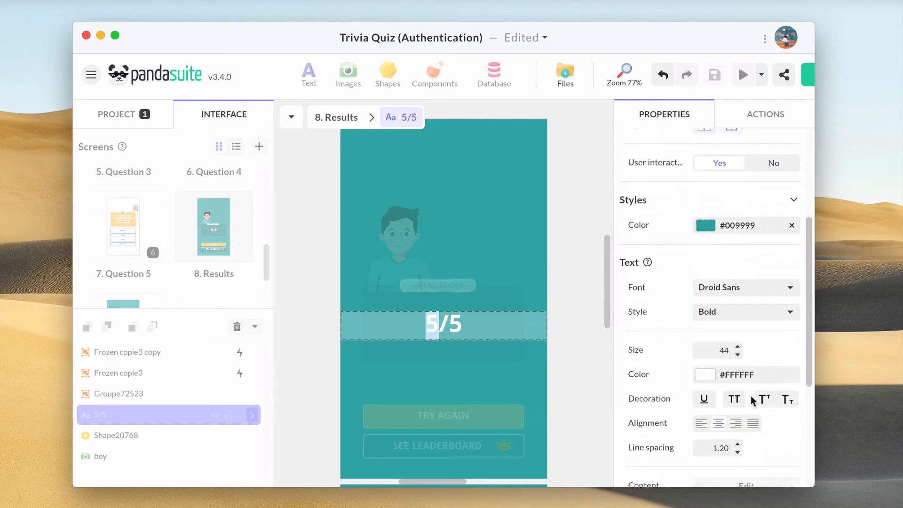
{"action": "left_click", "coordinate": [740, 365]}
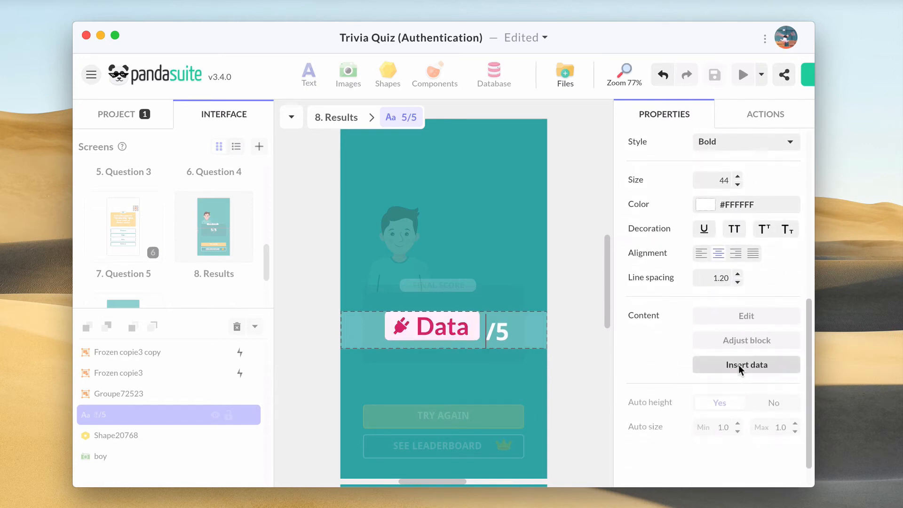
Bind the data field to Firebase-Session12538 using By Key 'score'
{"action": "left_click", "coordinate": [400, 324]}
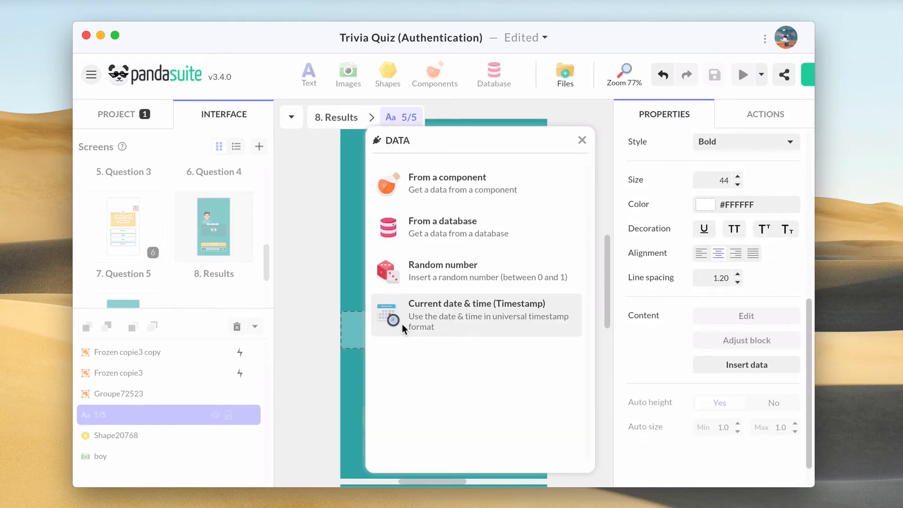
{"action": "left_click", "coordinate": [469, 232]}
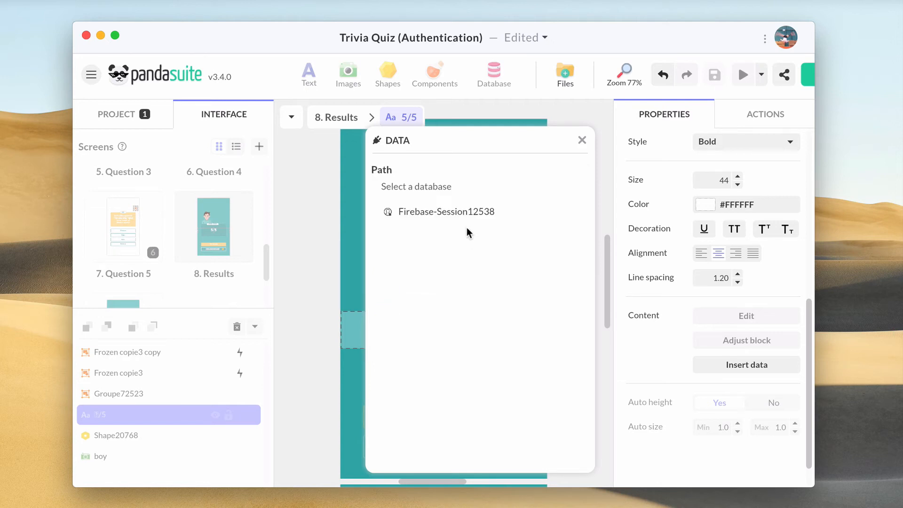
{"action": "left_click", "coordinate": [464, 217]}
{"action": "left_click", "coordinate": [527, 193]}
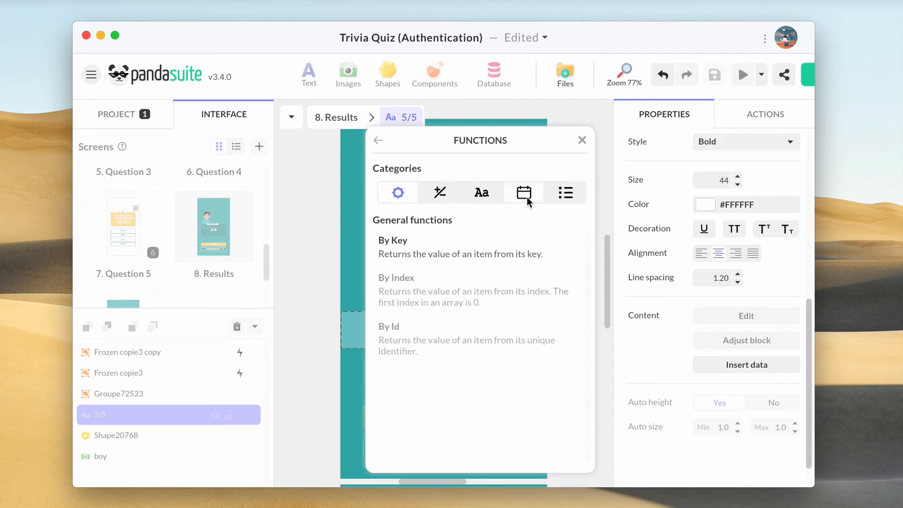
{"action": "left_click", "coordinate": [471, 241]}
{"action": "left_click", "coordinate": [514, 267]}
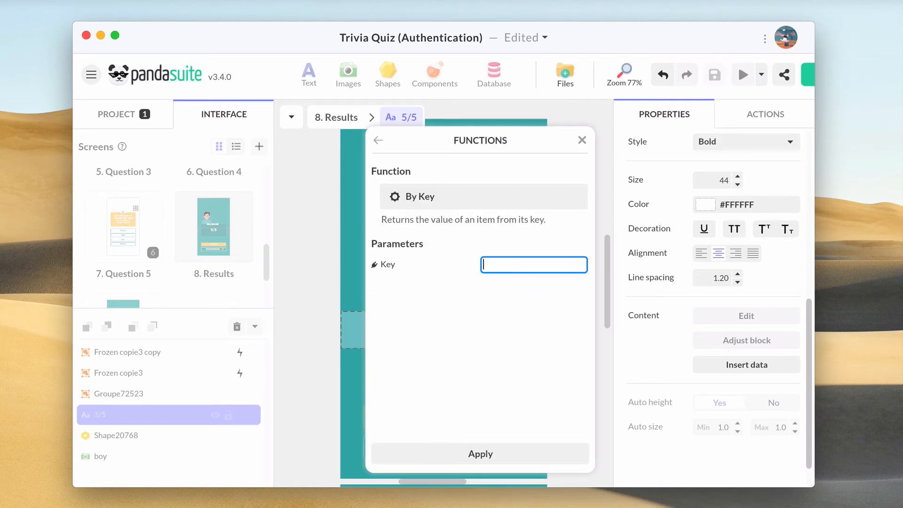
{"action": "type", "text": "soc"}
{"action": "key", "text": "BackSpace"}
{"action": "key", "text": "BackSpace"}
{"action": "type", "text": "core"}
{"action": "left_click", "coordinate": [489, 452]}
{"action": "left_click", "coordinate": [489, 453]}
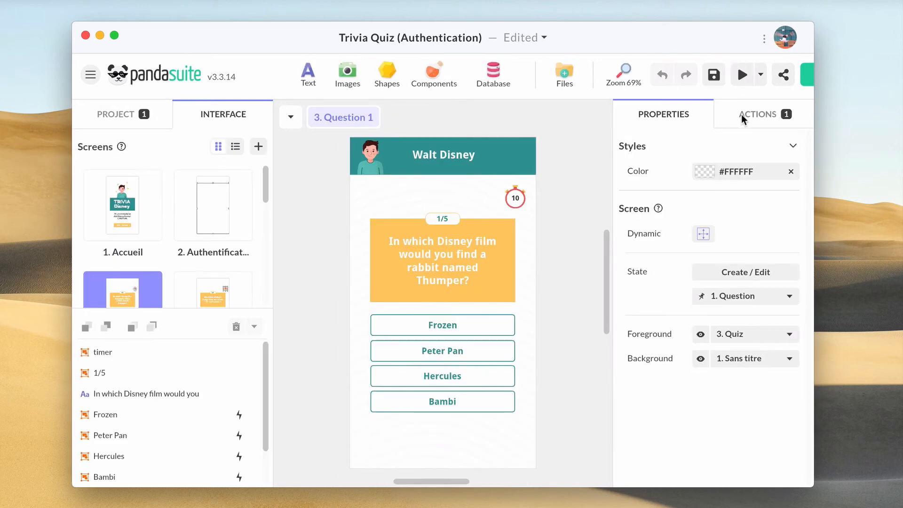
Add a Question 1 on-display Modify the data action on Firebase-Session12538
{"action": "left_click", "coordinate": [741, 114]}
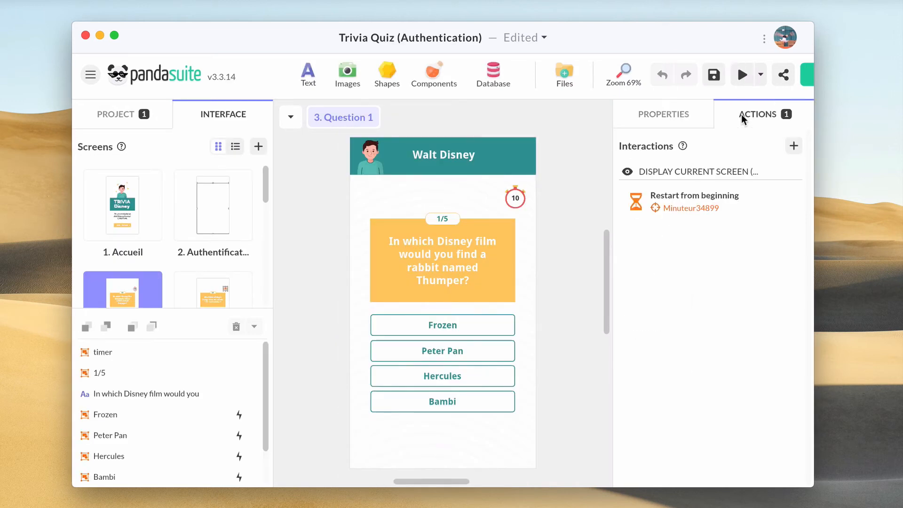
{"action": "left_click", "coordinate": [793, 145]}
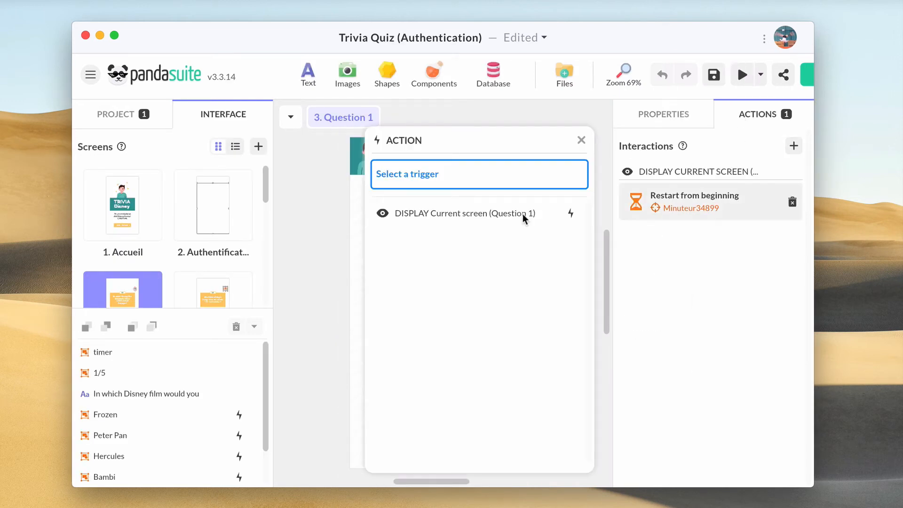
{"action": "left_click", "coordinate": [517, 212]}
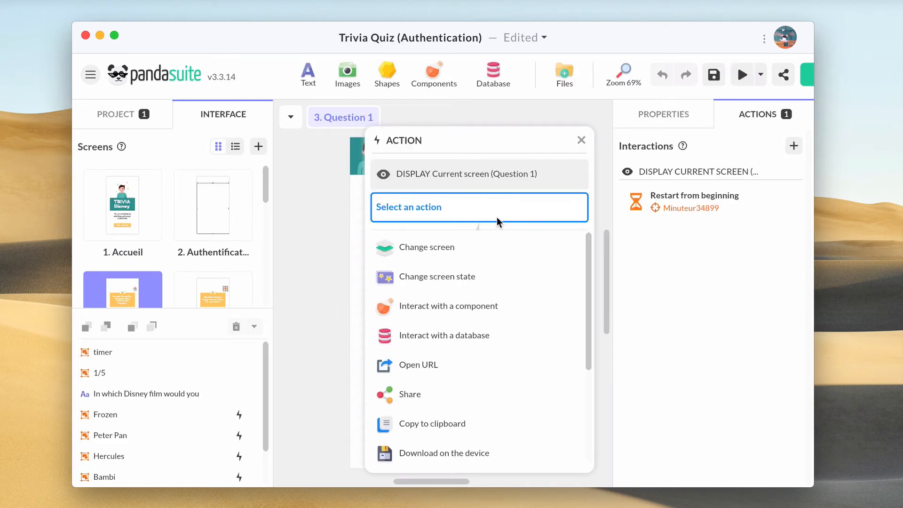
{"action": "left_click", "coordinate": [459, 329]}
{"action": "left_click", "coordinate": [470, 250]}
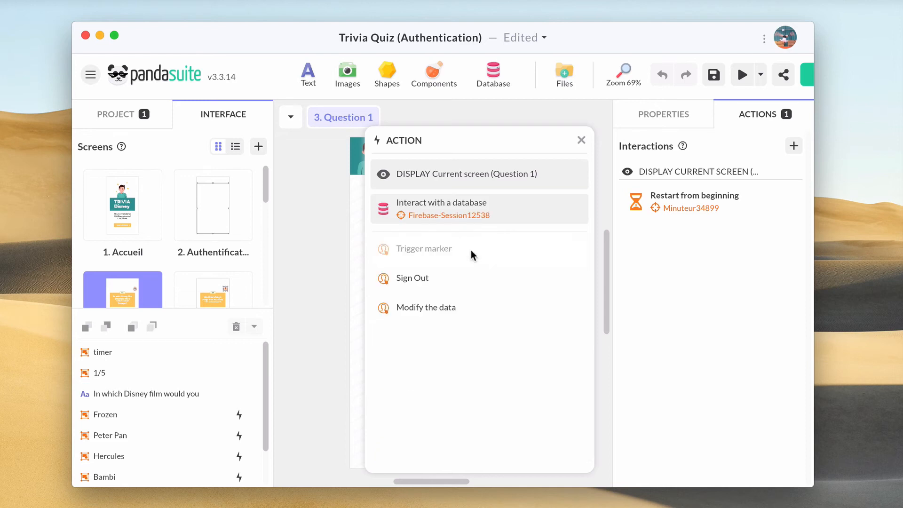
{"action": "left_click", "coordinate": [445, 308]}
{"action": "left_click", "coordinate": [519, 271]}
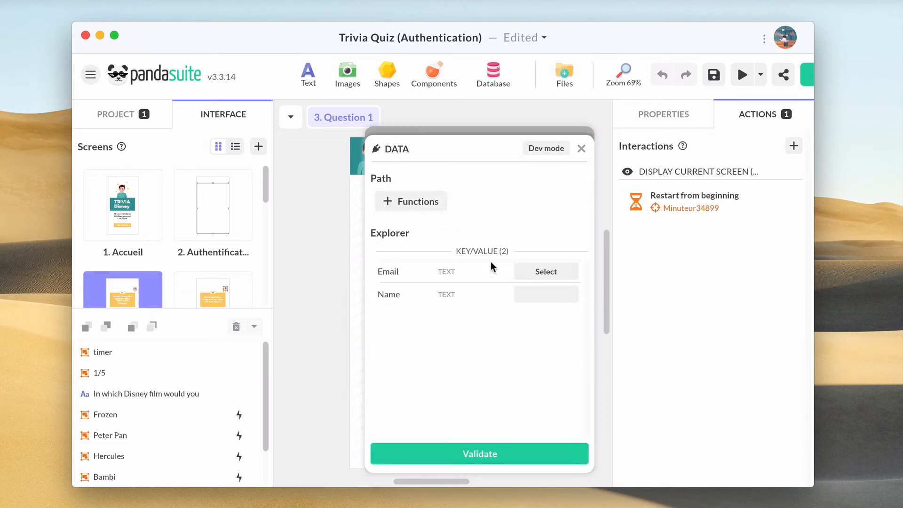
Target By Key 'score' and set its value to Number 0, then validate
{"action": "left_click", "coordinate": [416, 202]}
{"action": "left_click", "coordinate": [419, 248]}
{"action": "left_click", "coordinate": [493, 274]}
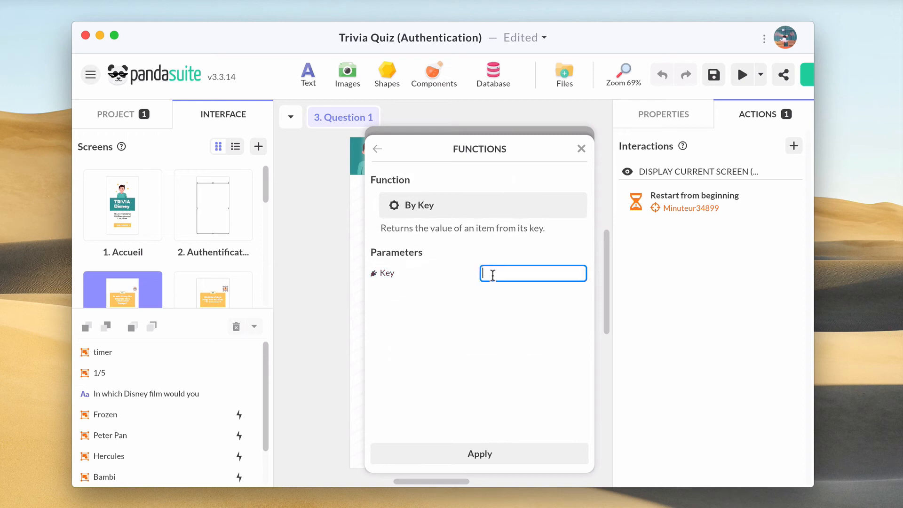
{"action": "type", "text": "score"}
{"action": "left_click", "coordinate": [479, 454]}
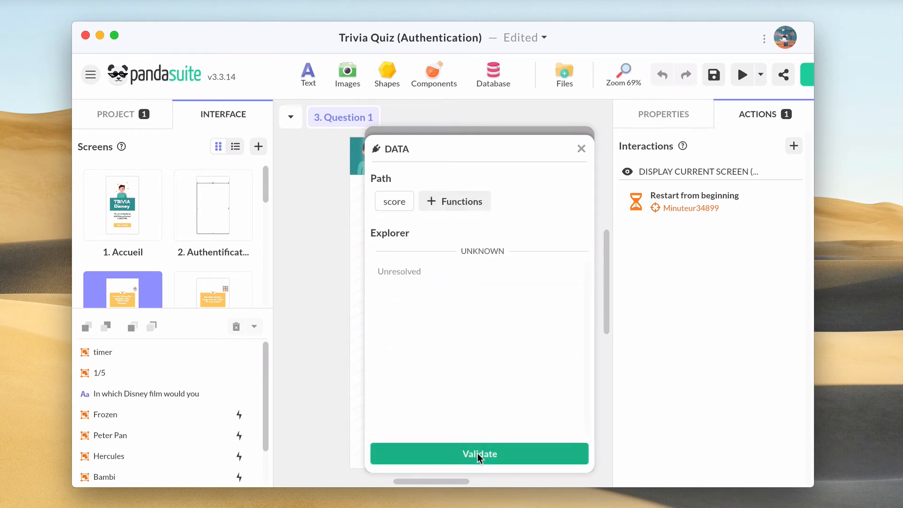
{"action": "left_click", "coordinate": [479, 454]}
{"action": "left_click", "coordinate": [534, 318]}
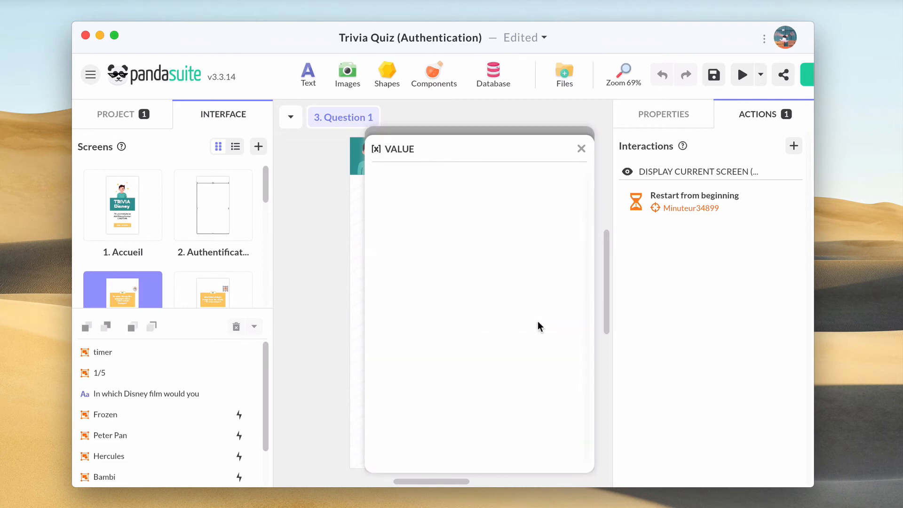
{"action": "left_click", "coordinate": [516, 240]}
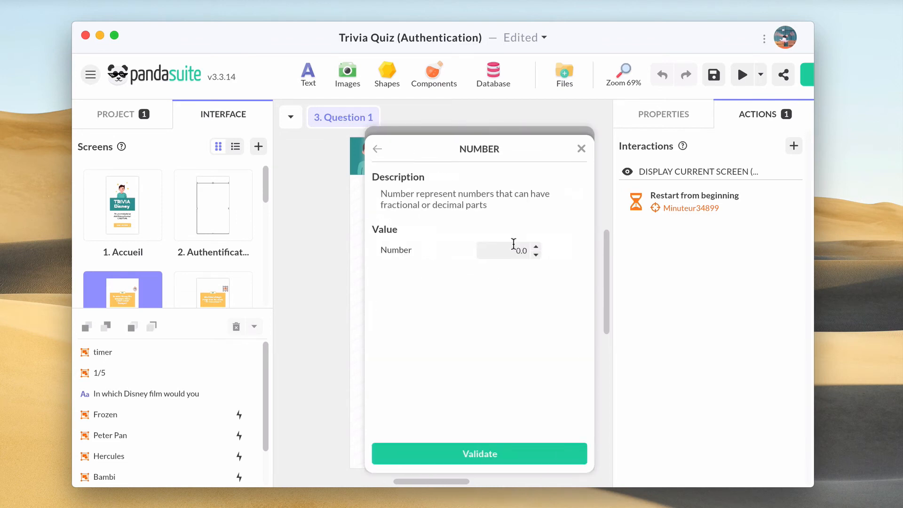
{"action": "left_click", "coordinate": [466, 453]}
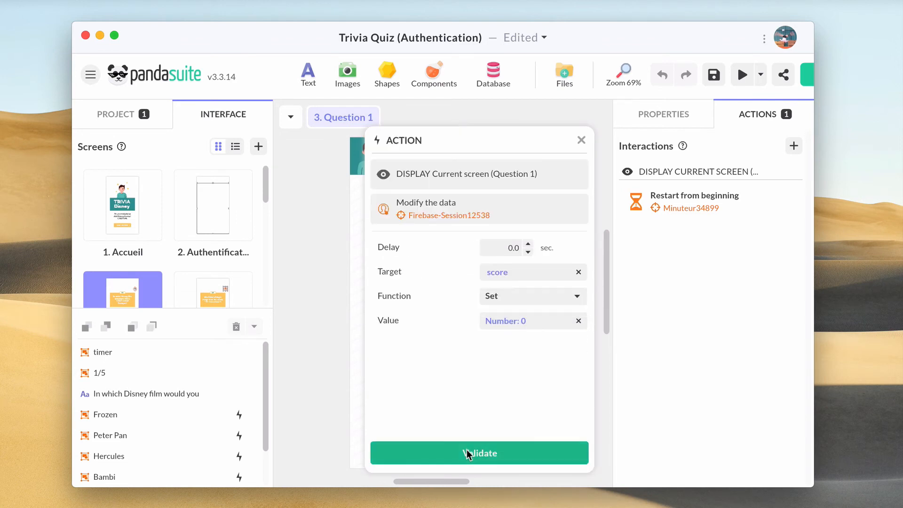
{"action": "left_click", "coordinate": [467, 454]}
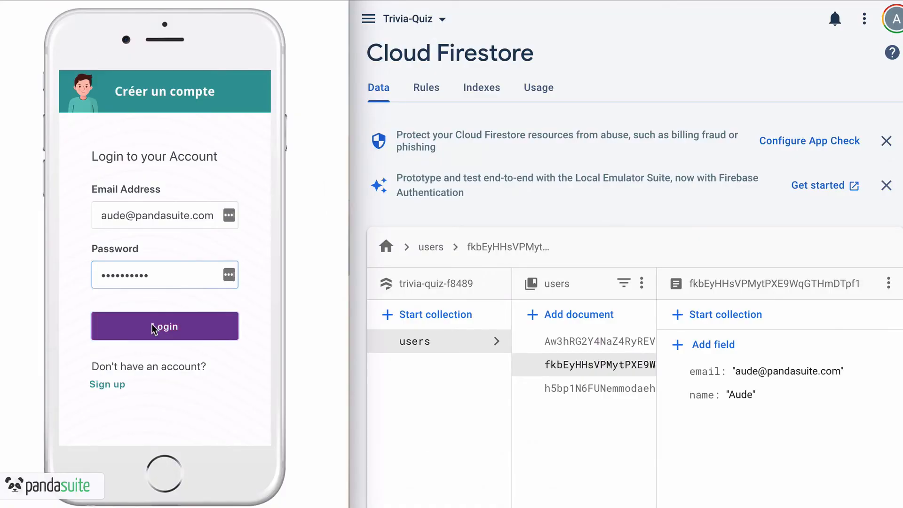
Log in and answer Bambi, Dalmatian, Bear, Paul and Scar, reaching a 3/5 final score
{"action": "left_click", "coordinate": [152, 324]}
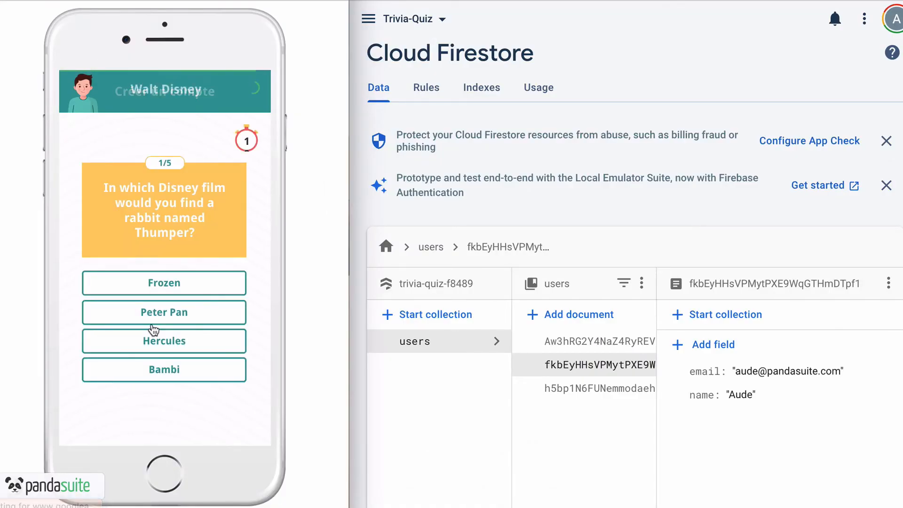
{"action": "left_click", "coordinate": [165, 371]}
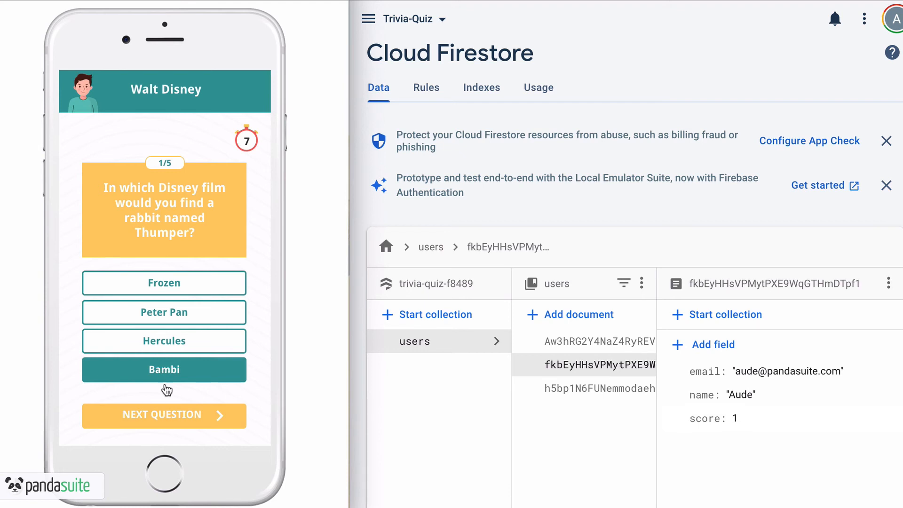
{"action": "left_click", "coordinate": [158, 420]}
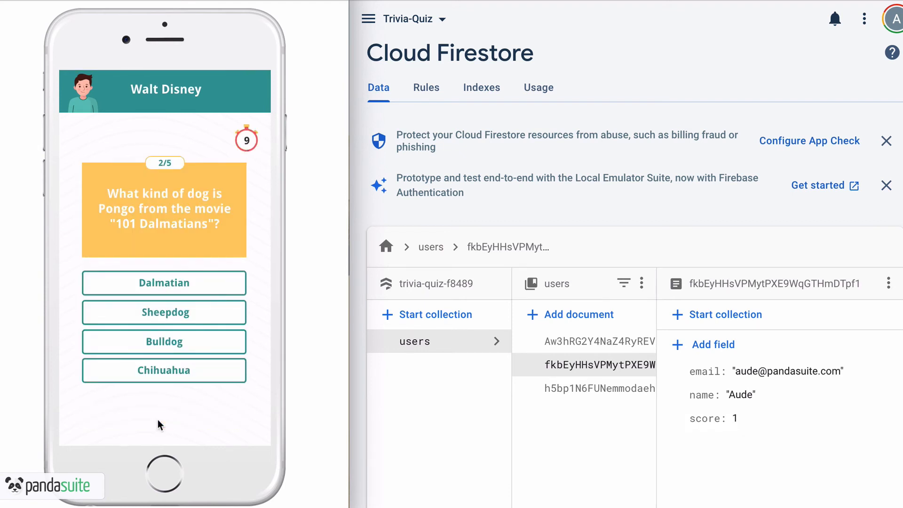
{"action": "left_click", "coordinate": [170, 291]}
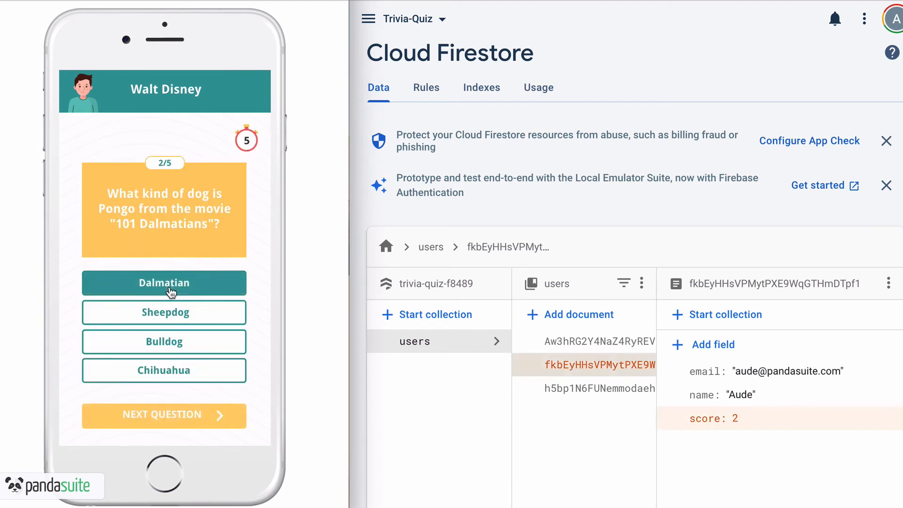
{"action": "left_click", "coordinate": [160, 425]}
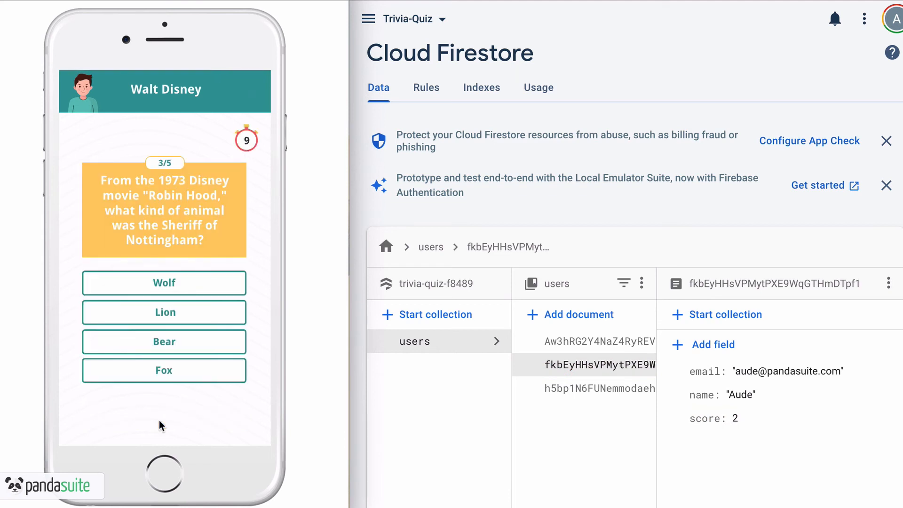
{"action": "left_click", "coordinate": [176, 351]}
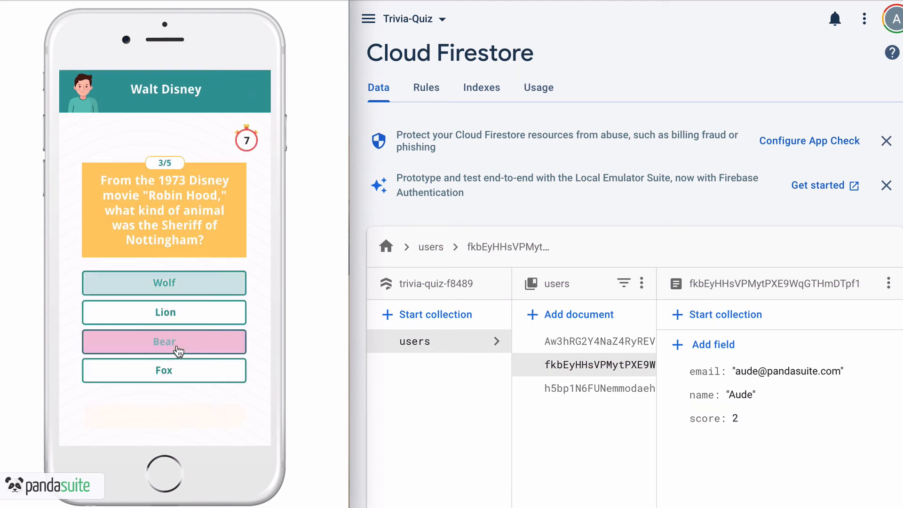
{"action": "left_click", "coordinate": [161, 414]}
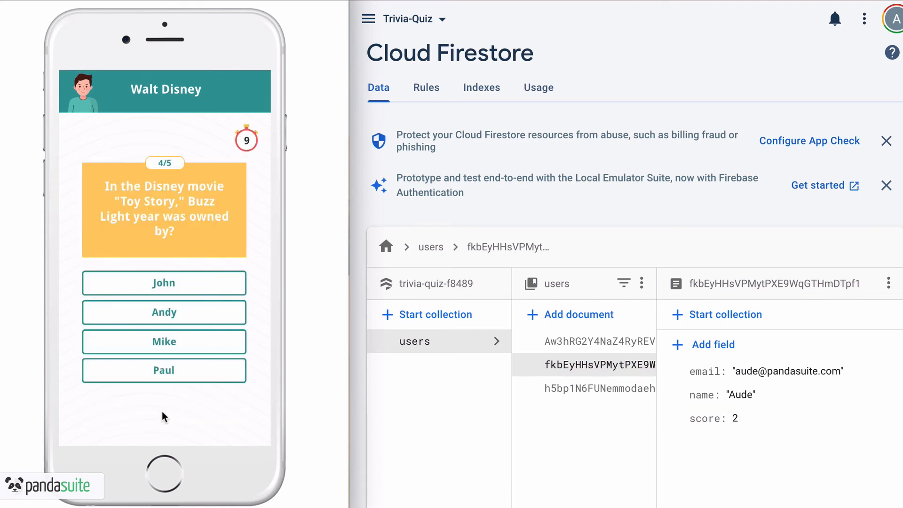
{"action": "left_click", "coordinate": [174, 376]}
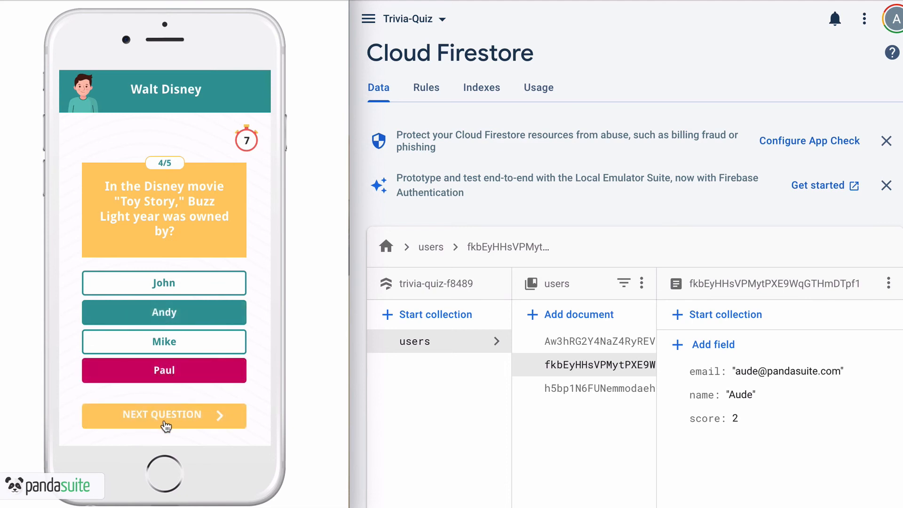
{"action": "left_click", "coordinate": [166, 418]}
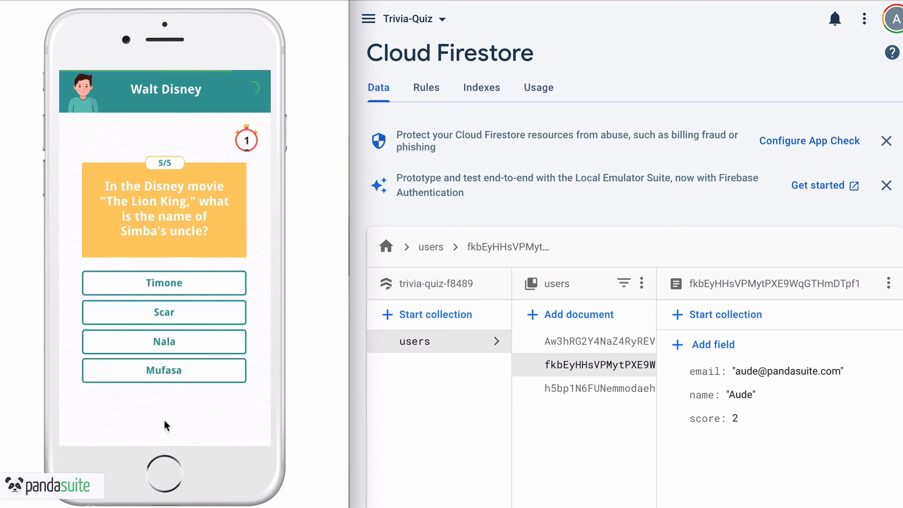
{"action": "left_click", "coordinate": [182, 326]}
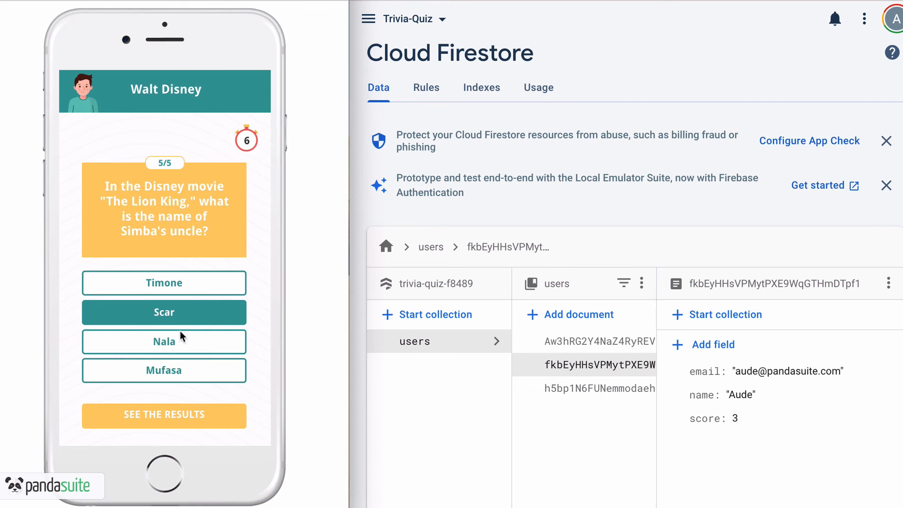
{"action": "left_click", "coordinate": [158, 414]}
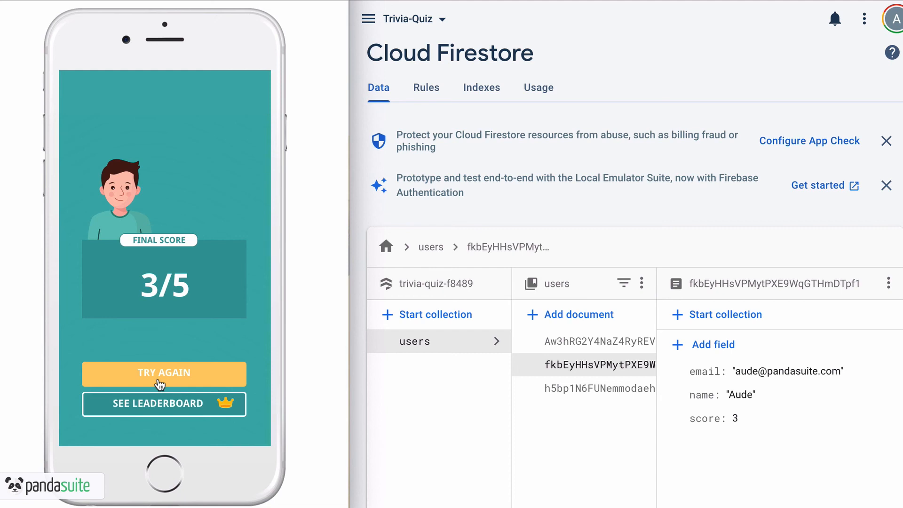
Change the Firestore user's score field from 3 to 0 and update the document
{"action": "left_click", "coordinate": [684, 419]}
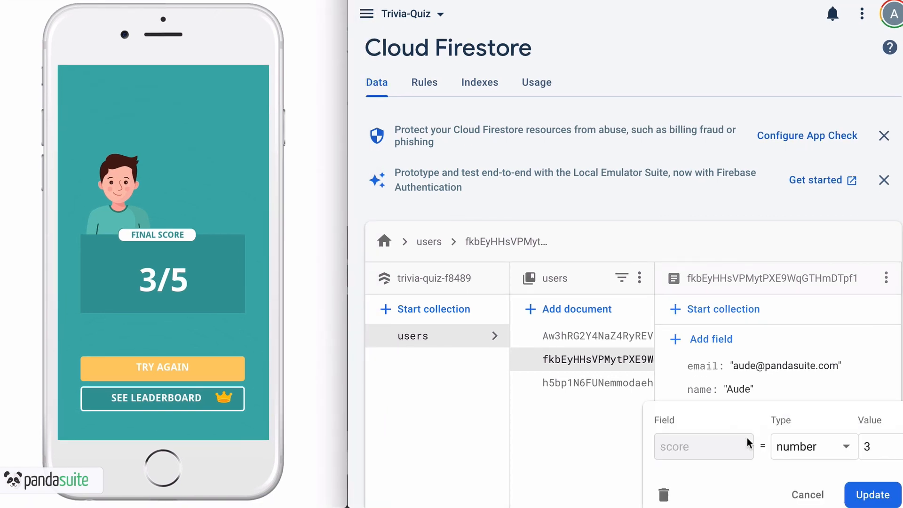
{"action": "left_click", "coordinate": [875, 446]}
{"action": "key", "text": "BackSpace"}
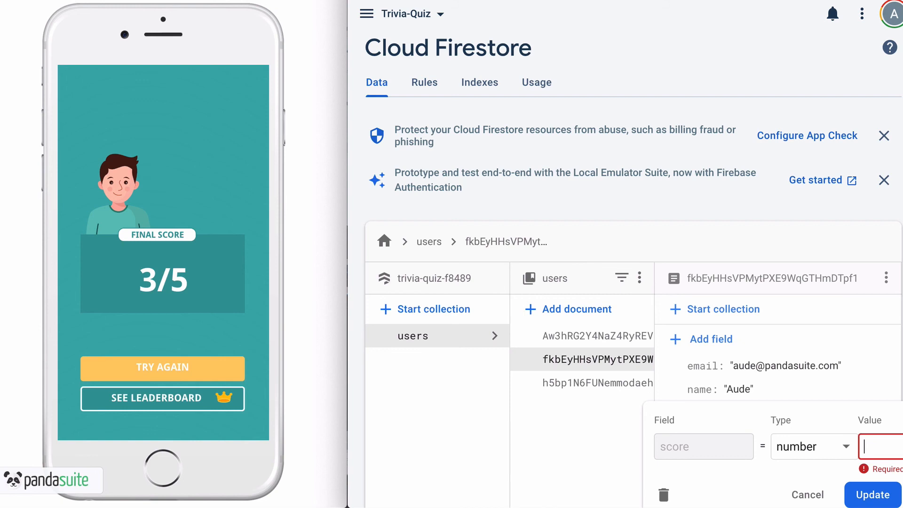
{"action": "type", "text": "0"}
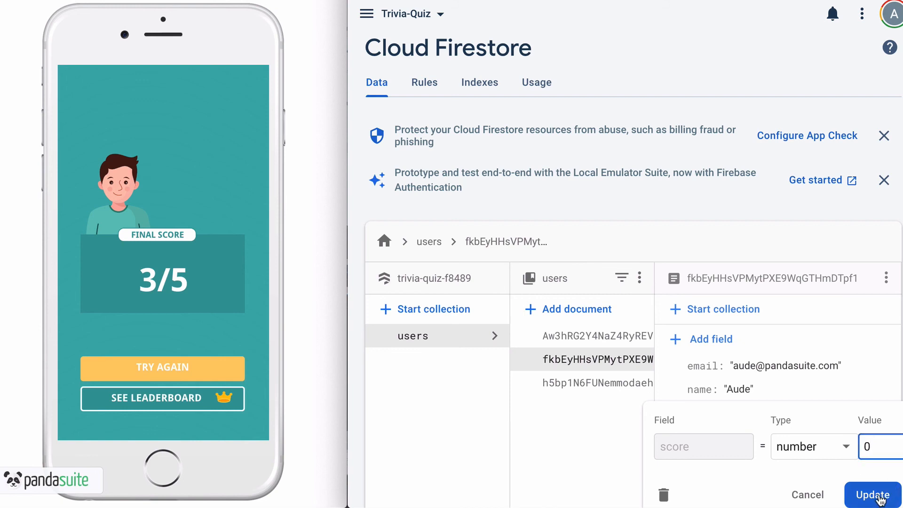
{"action": "left_click", "coordinate": [877, 496]}
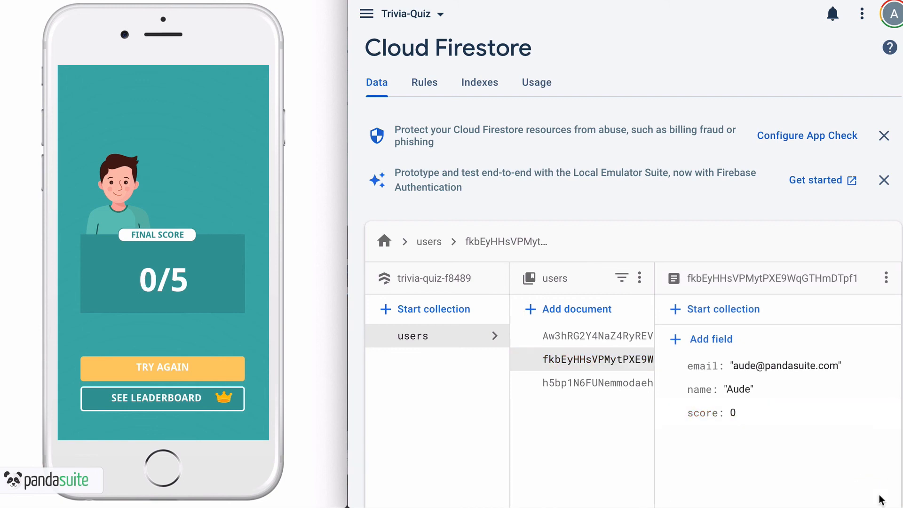